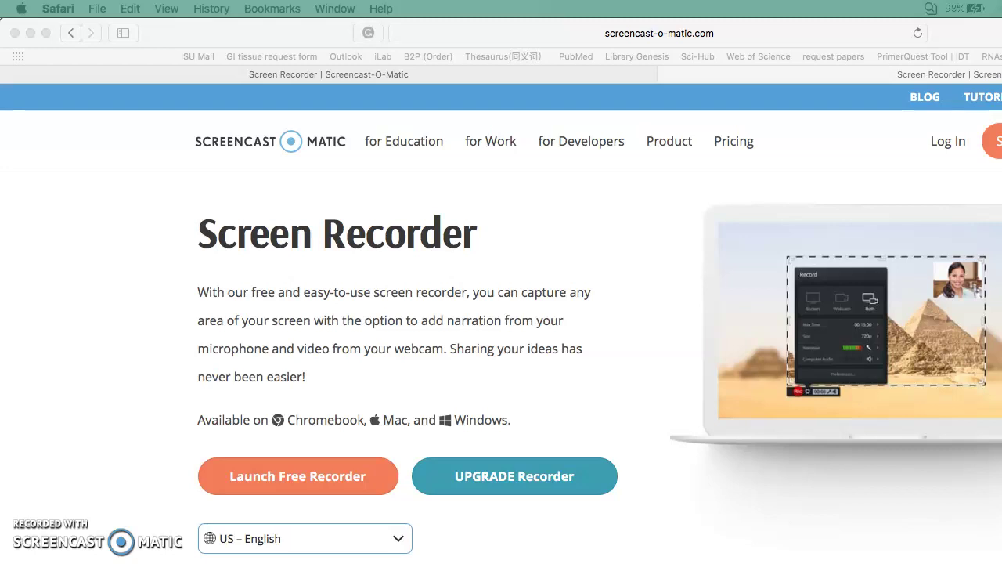
- Drag the Fiji toolbar window to the top-left corner of the screen
left_click_drag(586, 167, 113, 23)
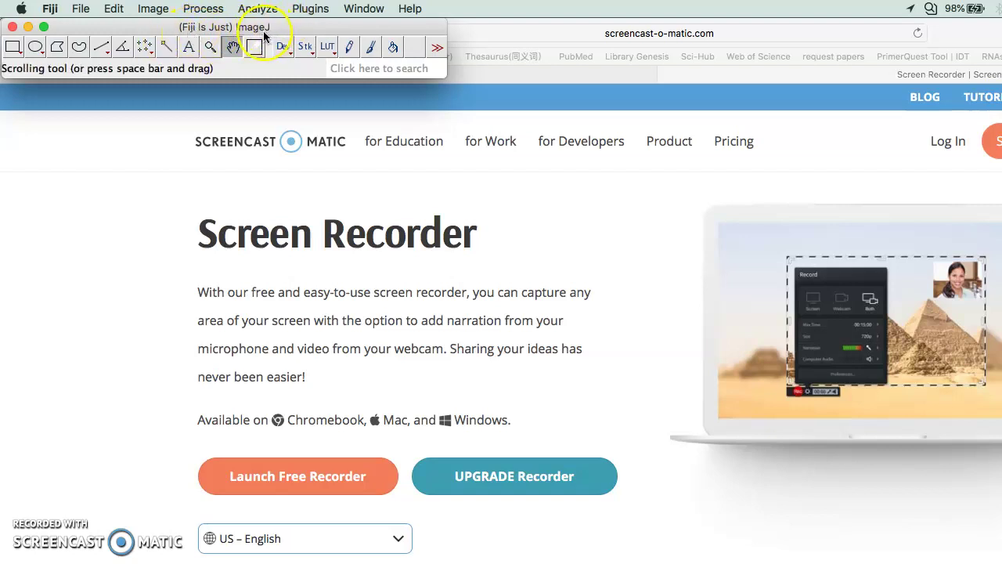
- Minimise Safari's Screencast-O-Matic page so only the Fiji toolbar sits on the desktop
left_click(256, 8)
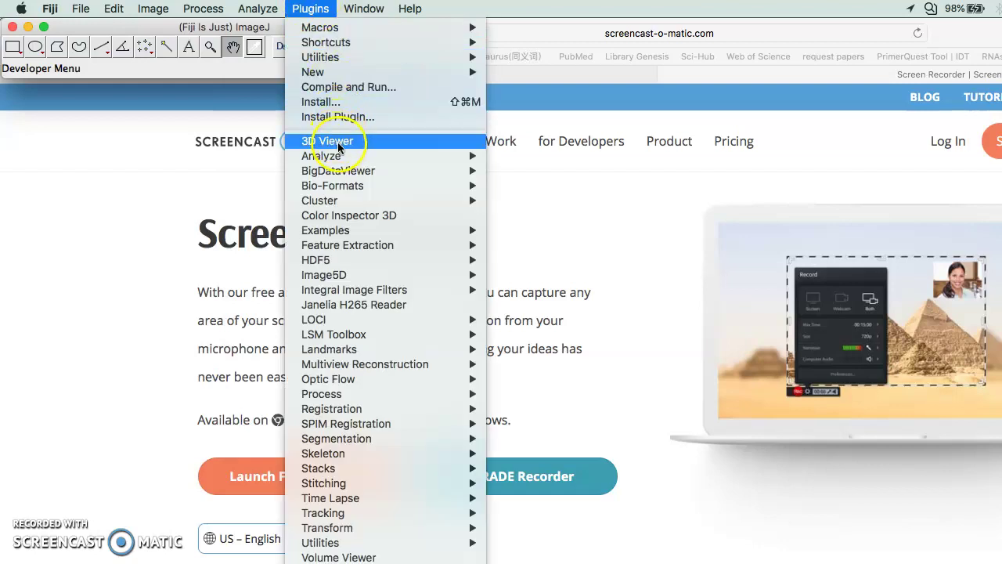
left_click(171, 202)
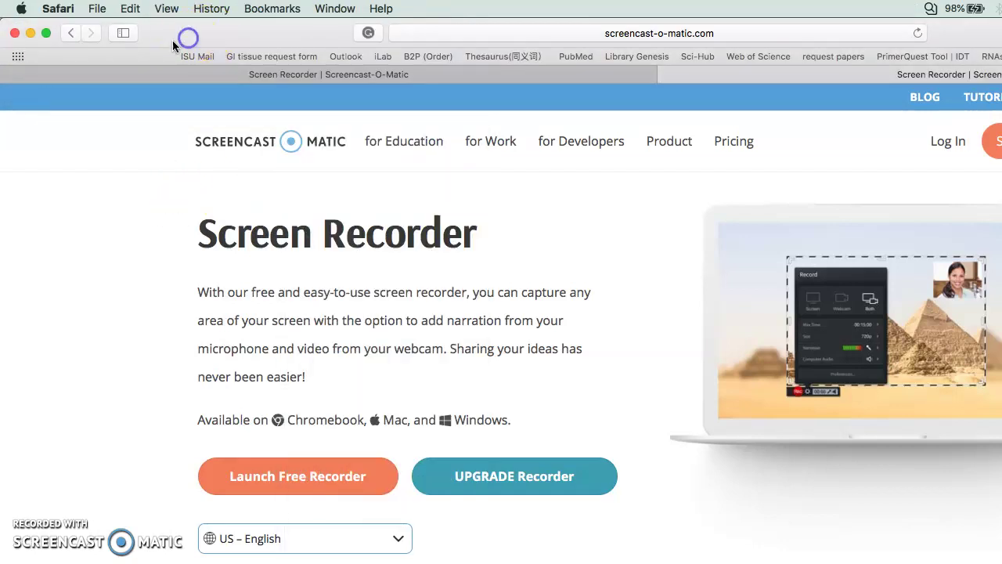
left_click(30, 33)
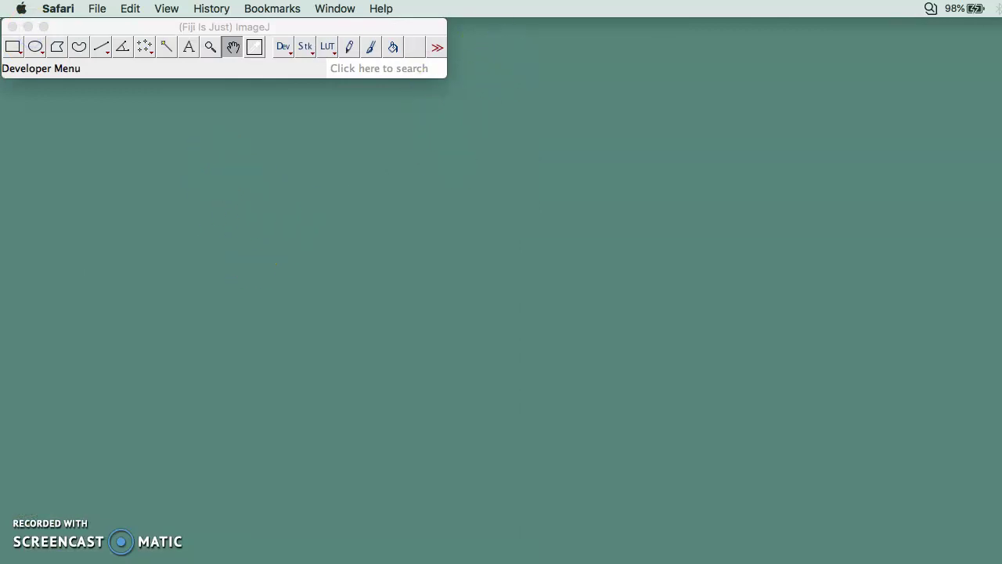
- Select the group B 120 mins 30x.oif.files folder on the desktop and close its open Finder window
left_click(555, 243)
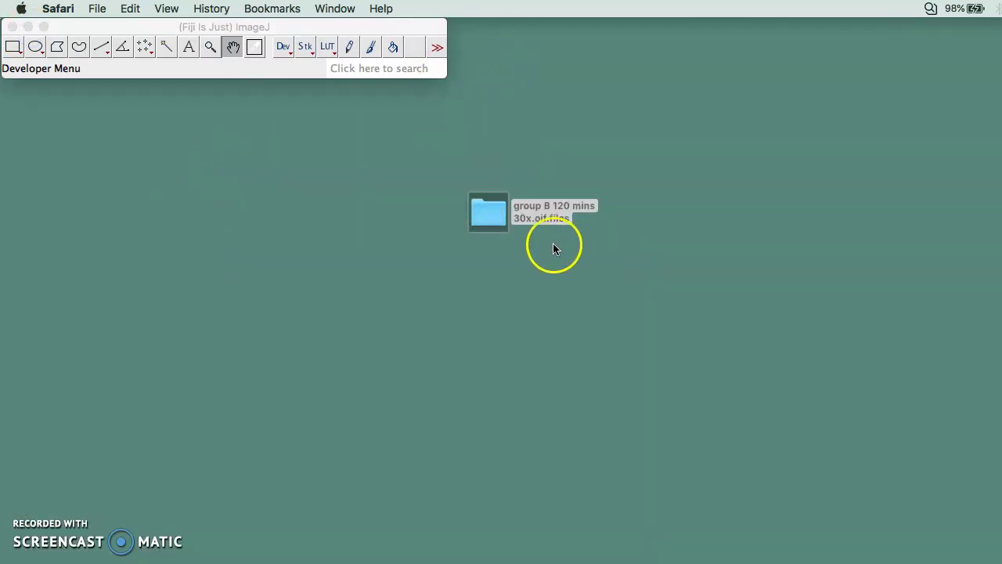
left_click(560, 256)
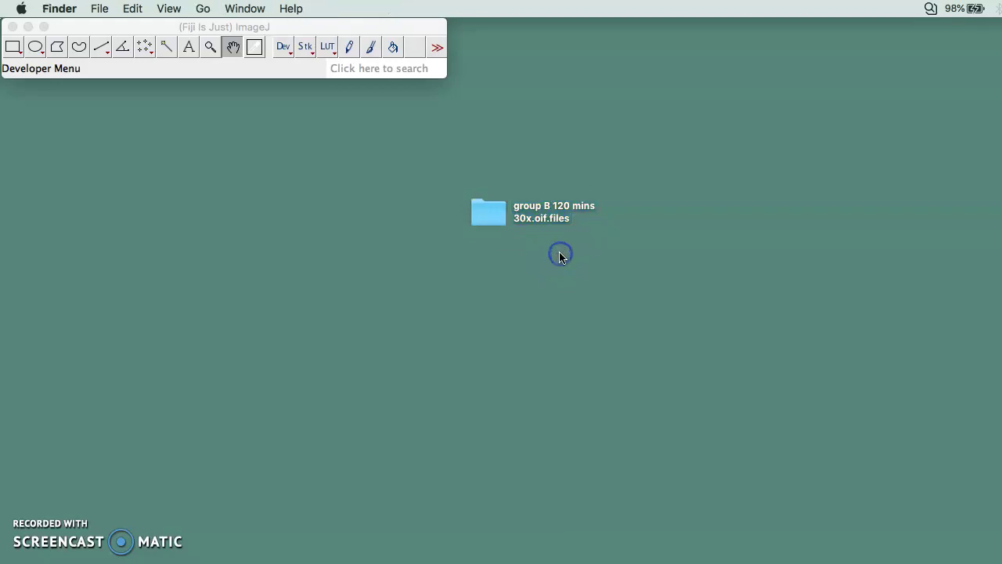
left_click(496, 211)
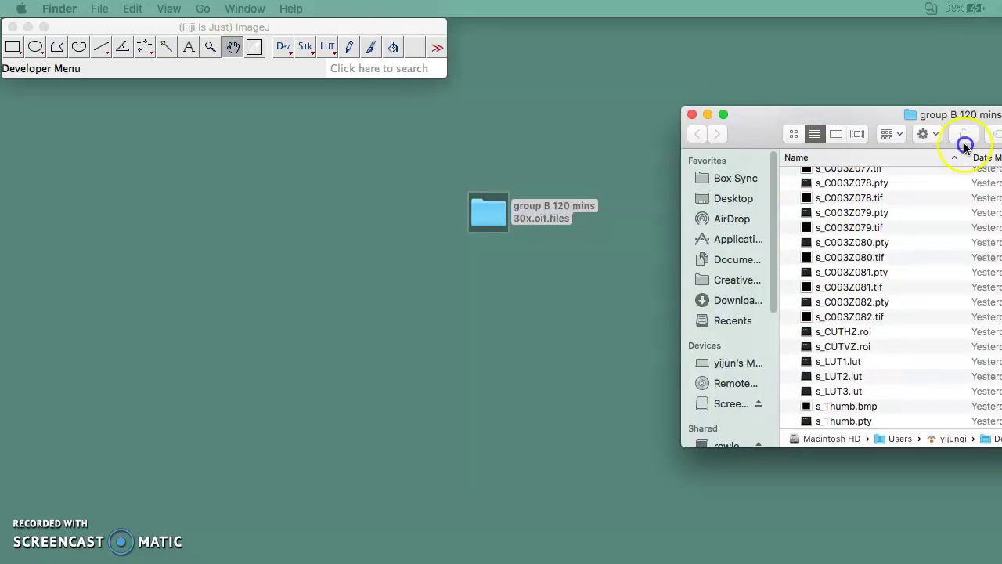
left_click_drag(966, 138, 695, 160)
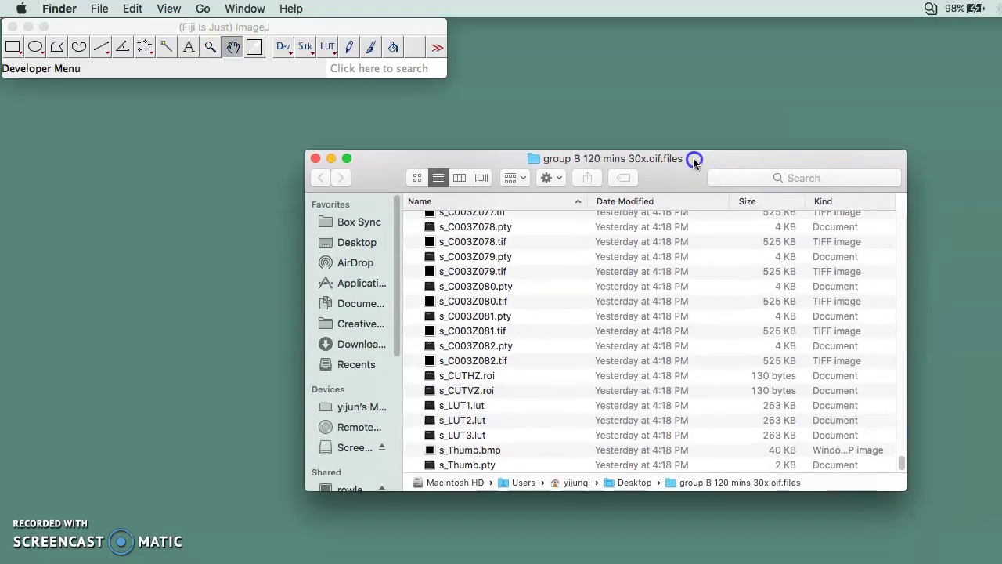
scroll(559, 294, "up", 15)
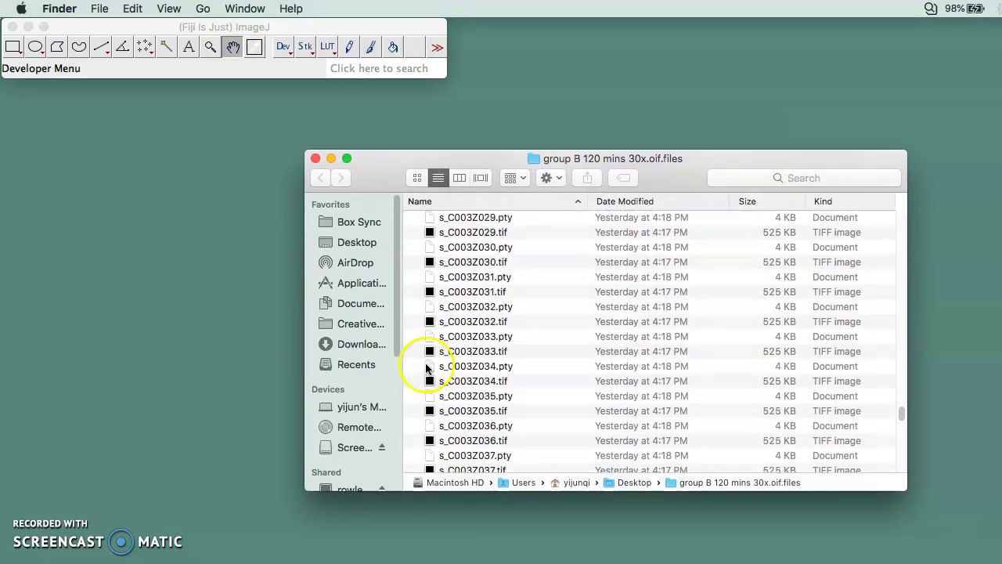
left_click(314, 159)
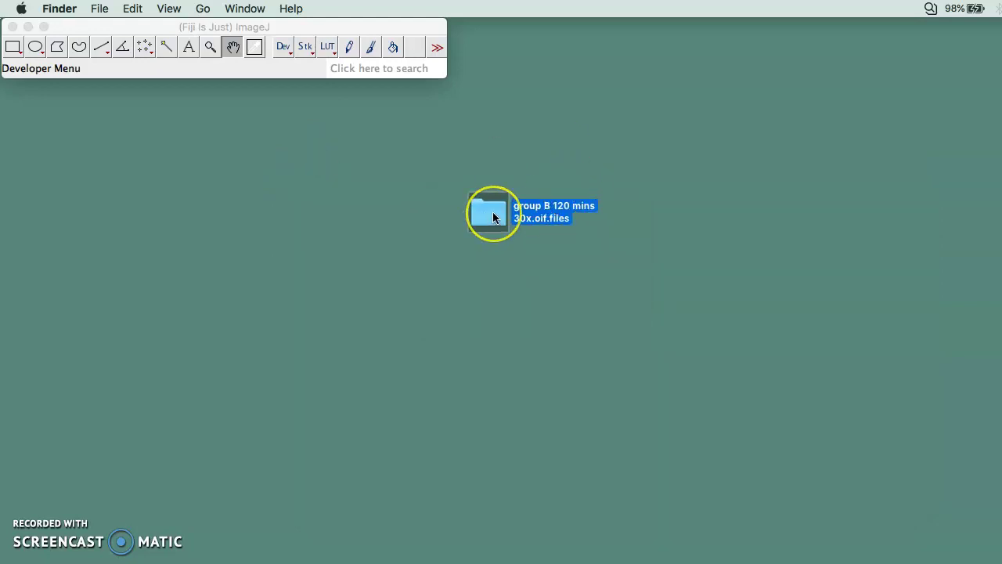
- Open the group B folder, scroll through its TIFF and .pty files, then close it
double_click(490, 211)
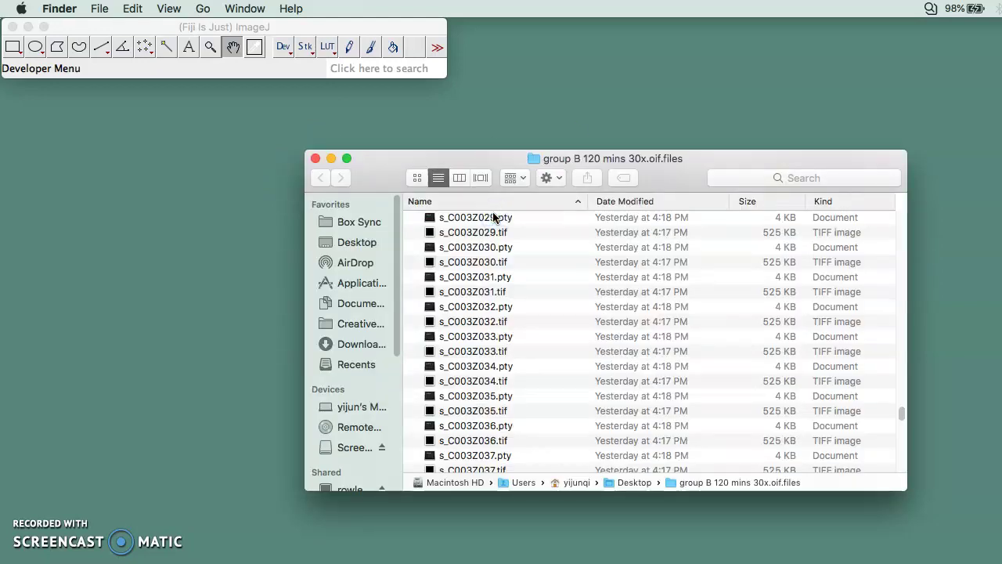
scroll(481, 270, "up", 20)
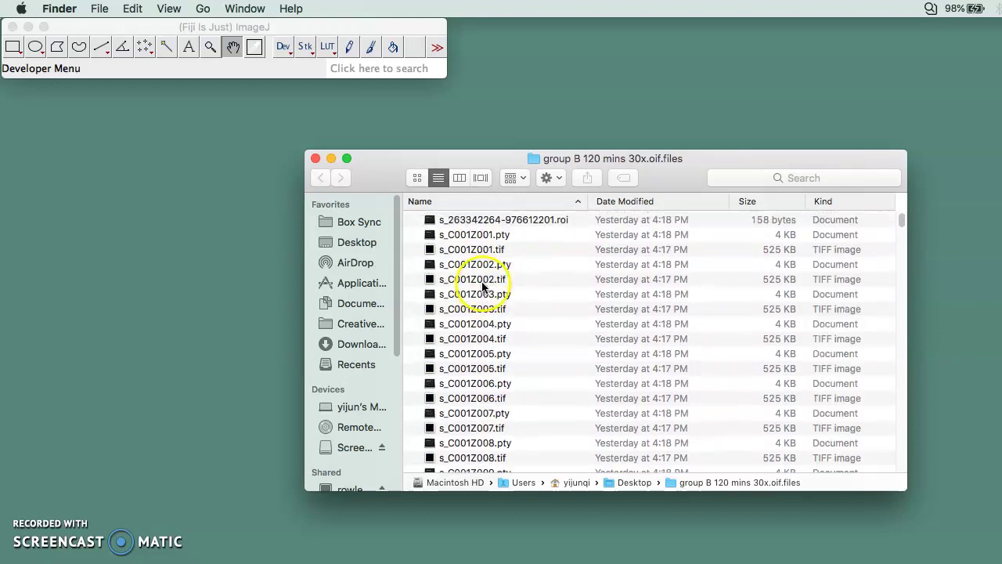
scroll(482, 285, "down", 20)
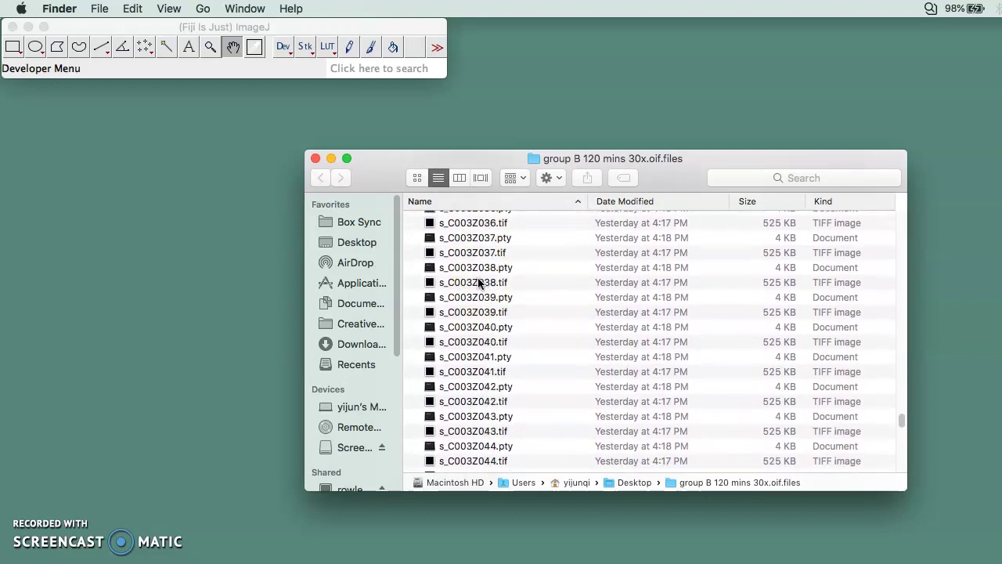
left_click(316, 159)
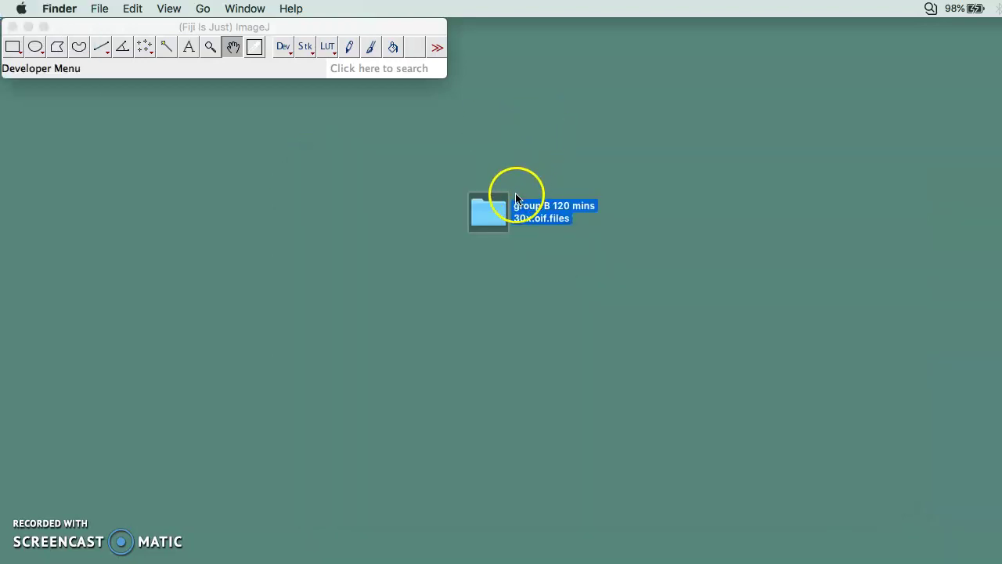
- Drop the group B folder onto Fiji and accept opening its images as one 246-slice stack
left_click_drag(496, 218, 316, 53)
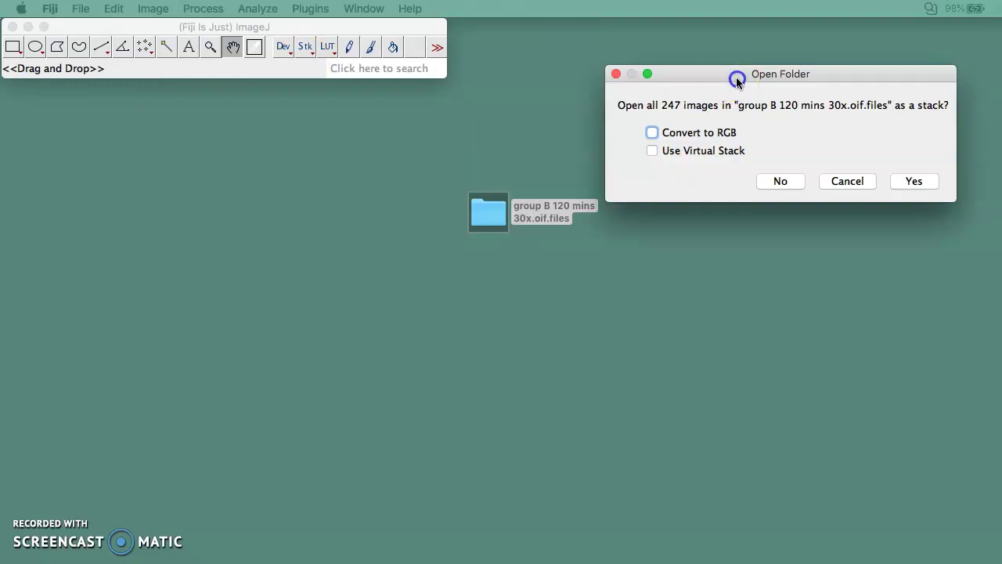
left_click_drag(738, 79, 195, 151)
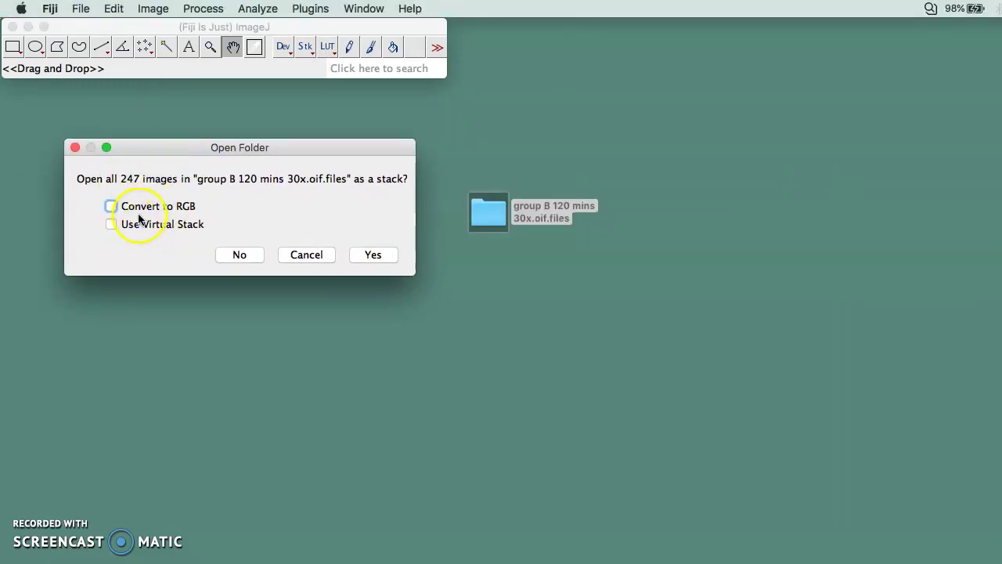
left_click(376, 254)
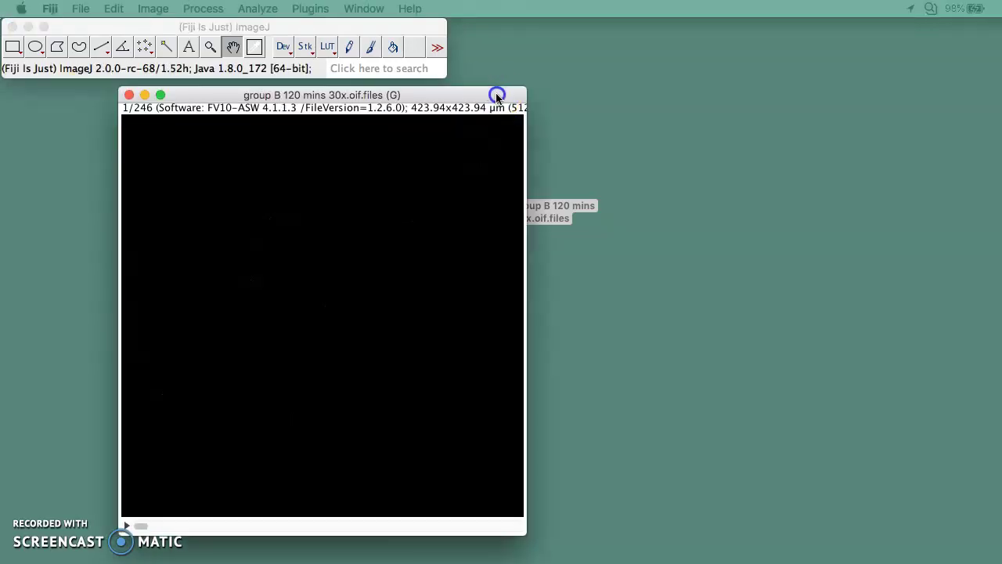
left_click_drag(496, 99, 408, 102)
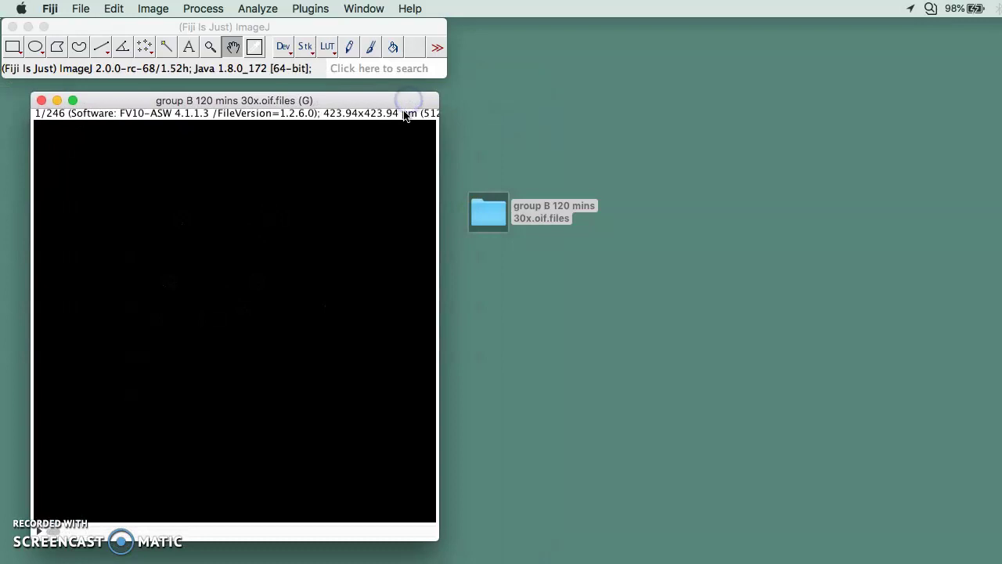
left_click(308, 112)
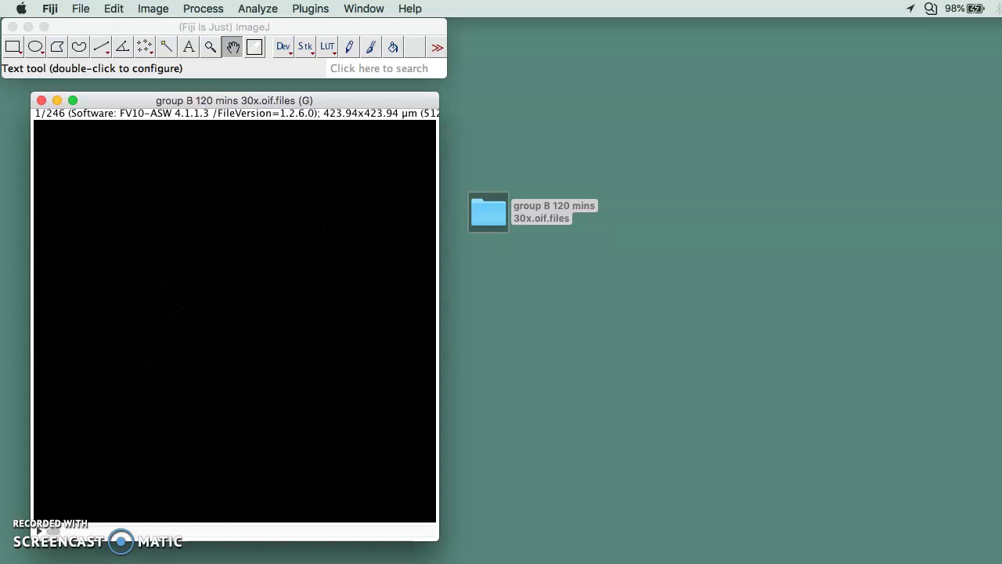
- Start the stack-to-hyperstack conversion from the Image menu and choose xytzc as dimension order
left_click(153, 7)
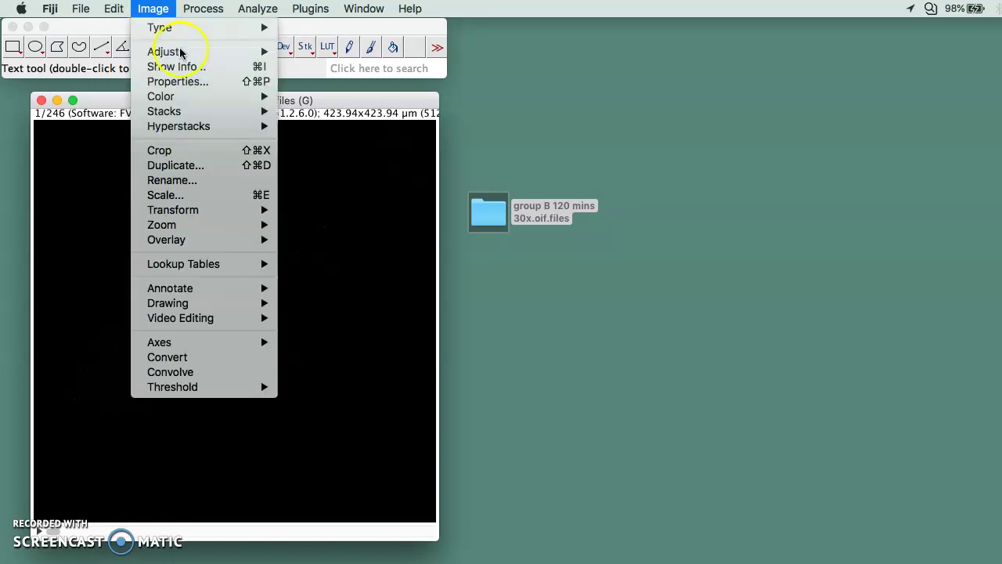
mouse_move(190, 127)
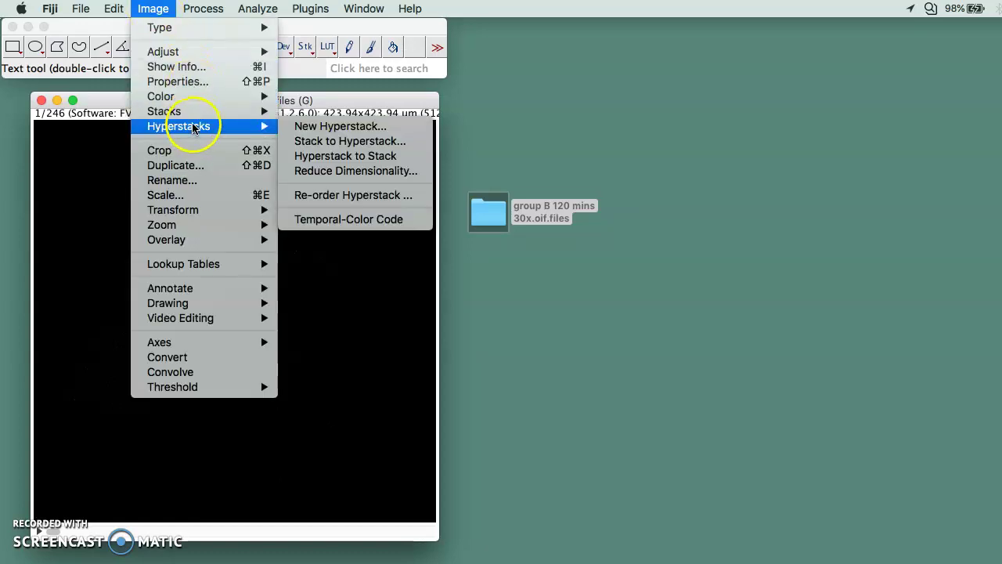
left_click(357, 145)
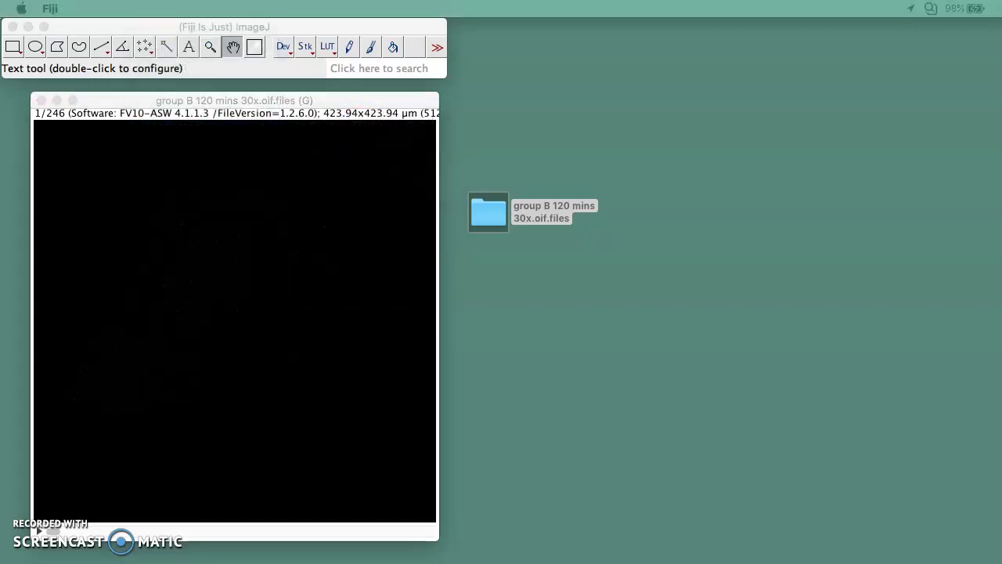
left_click_drag(73, 65, 689, 60)
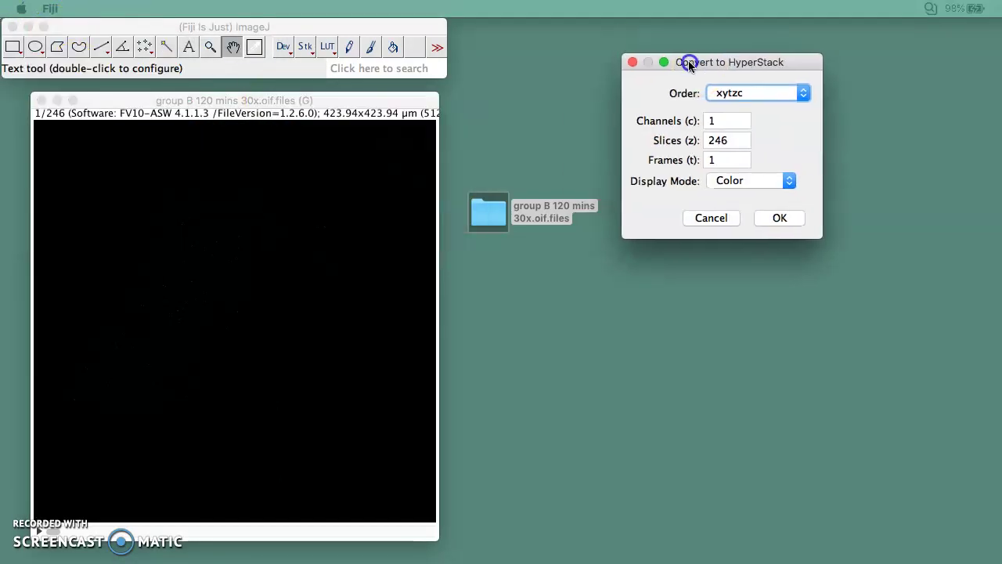
left_click(727, 62)
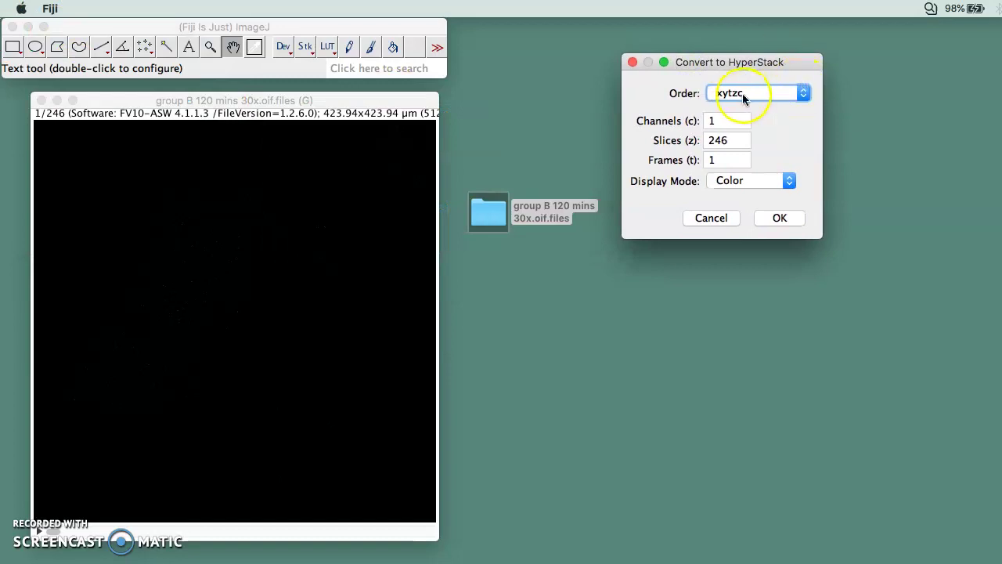
left_click(742, 93)
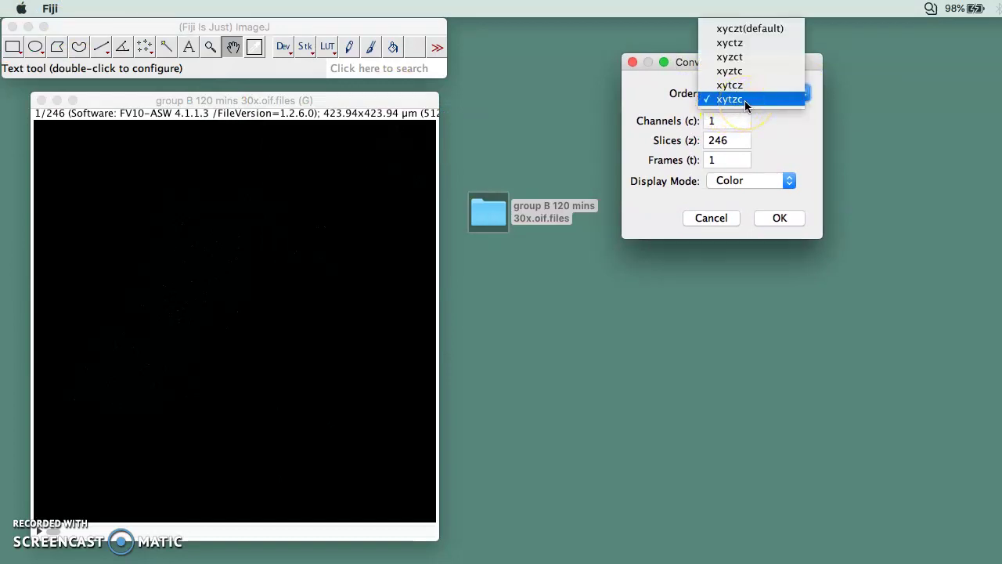
left_click(745, 99)
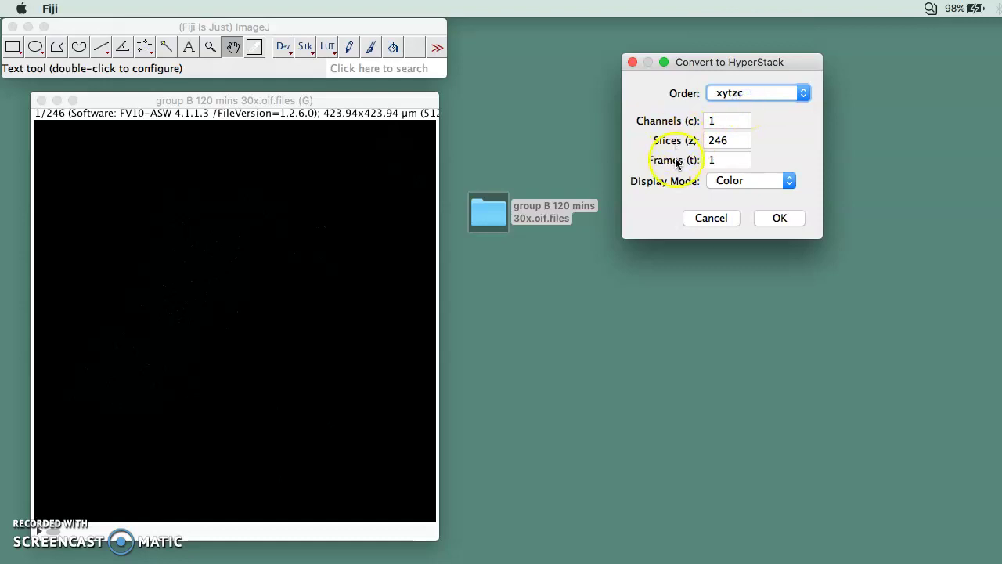
- Look up s_C003Z082.tif in the group B folder, then set Channels to 3 for the conversion
double_click(495, 211)
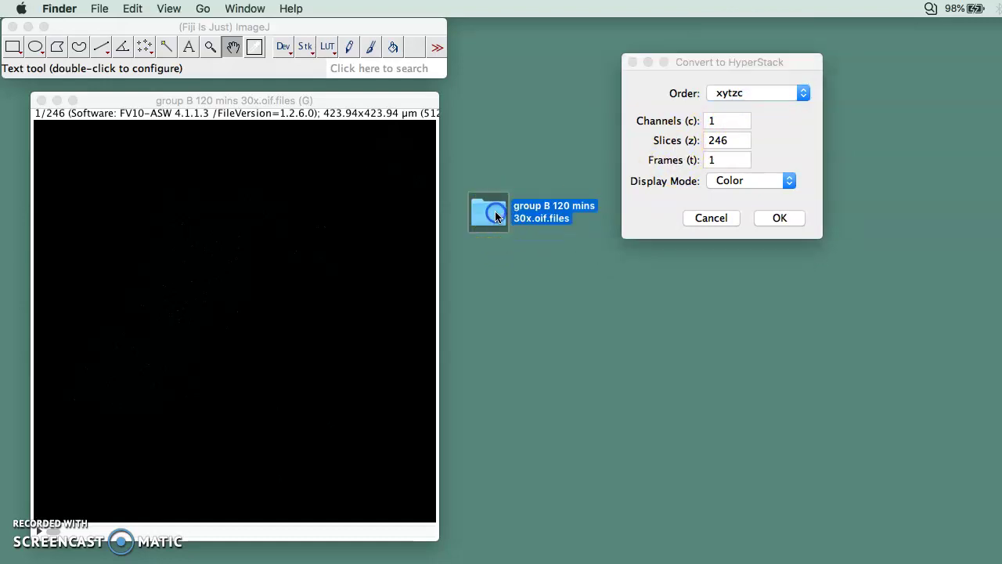
left_click_drag(452, 159, 344, 171)
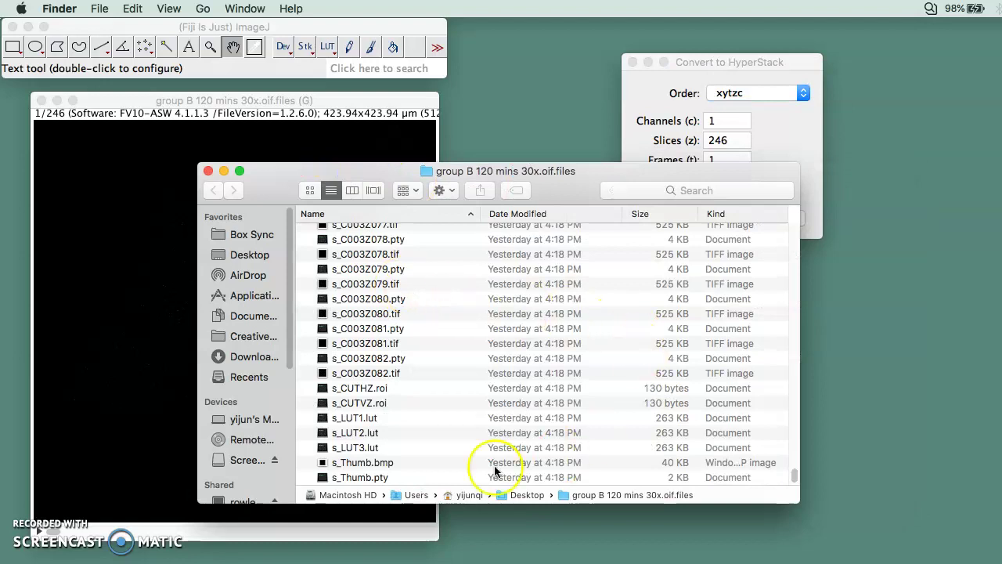
left_click(396, 374)
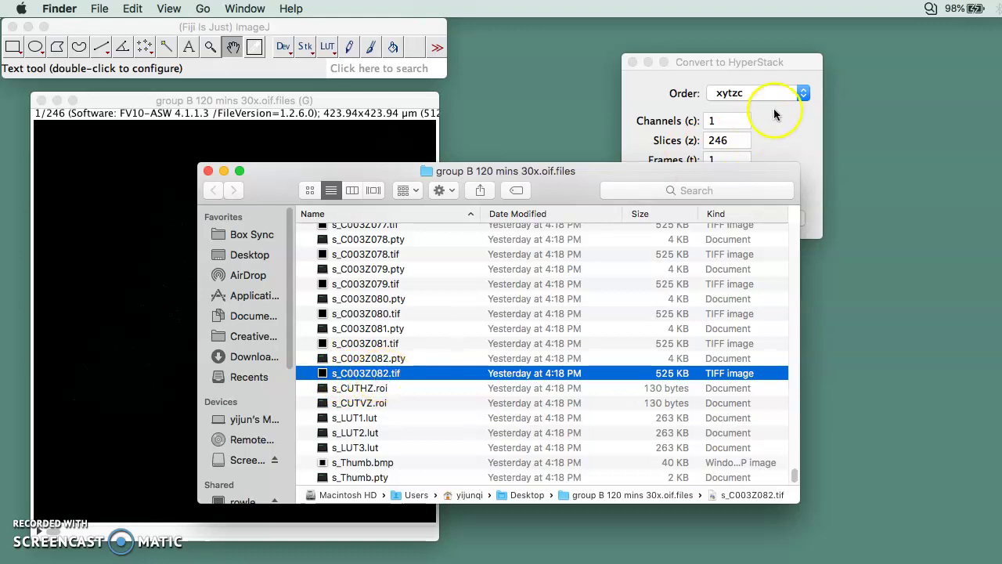
left_click(724, 142)
left_click(736, 126)
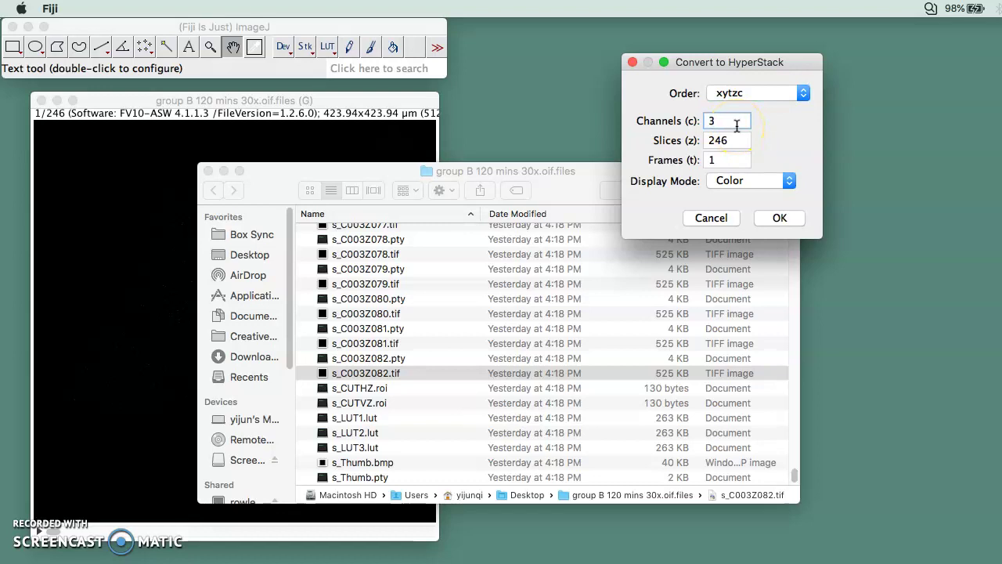
- Set Slices to 82, confirm the 3-channel hyperstack conversion, and close the Finder folder listing
left_click(730, 140)
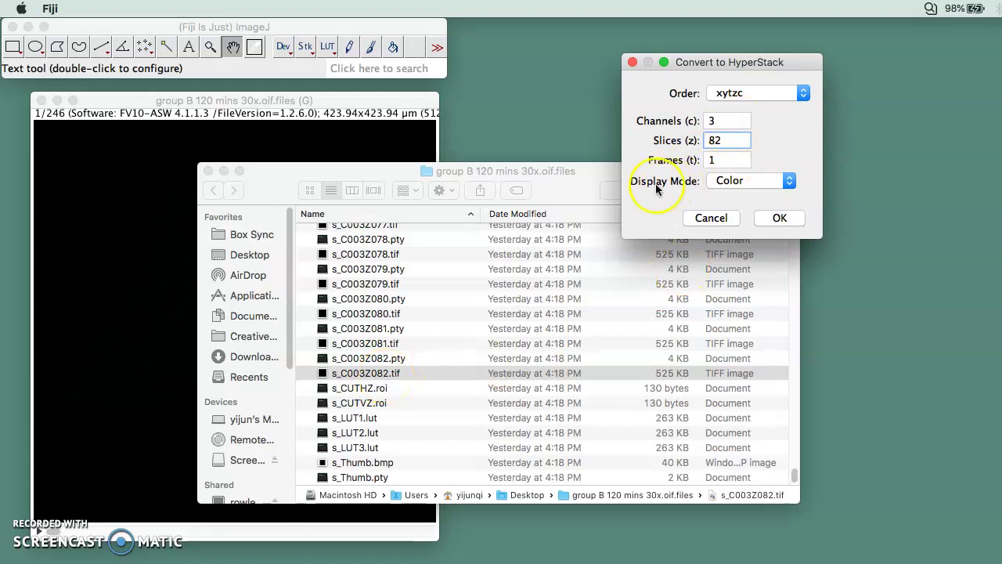
left_click(780, 219)
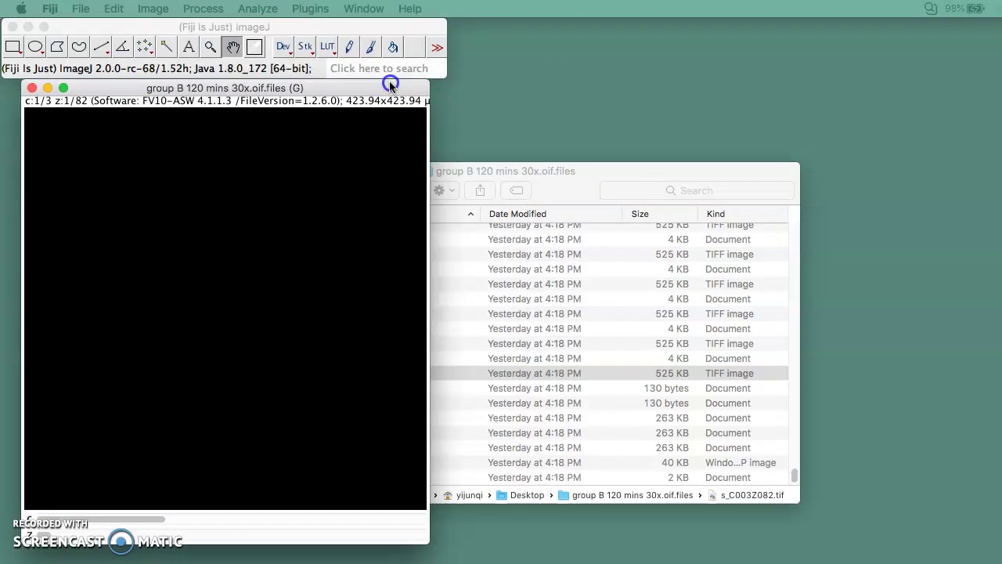
left_click(682, 128)
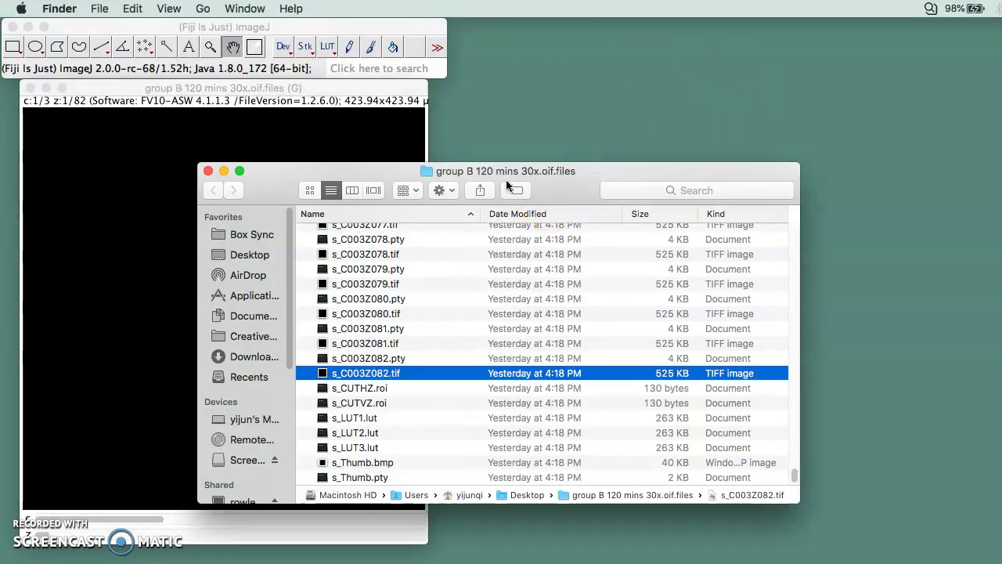
left_click(207, 170)
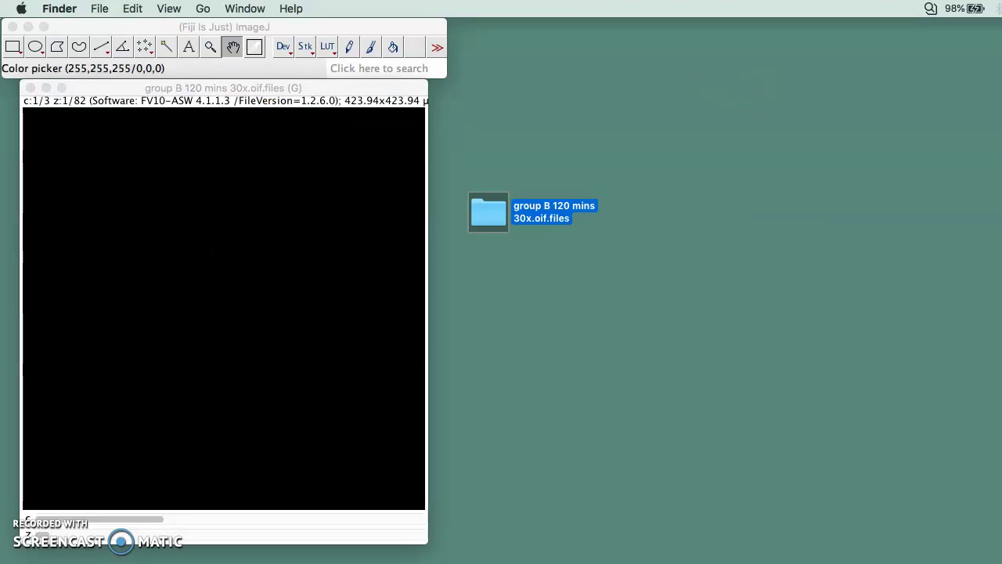
left_click(259, 67)
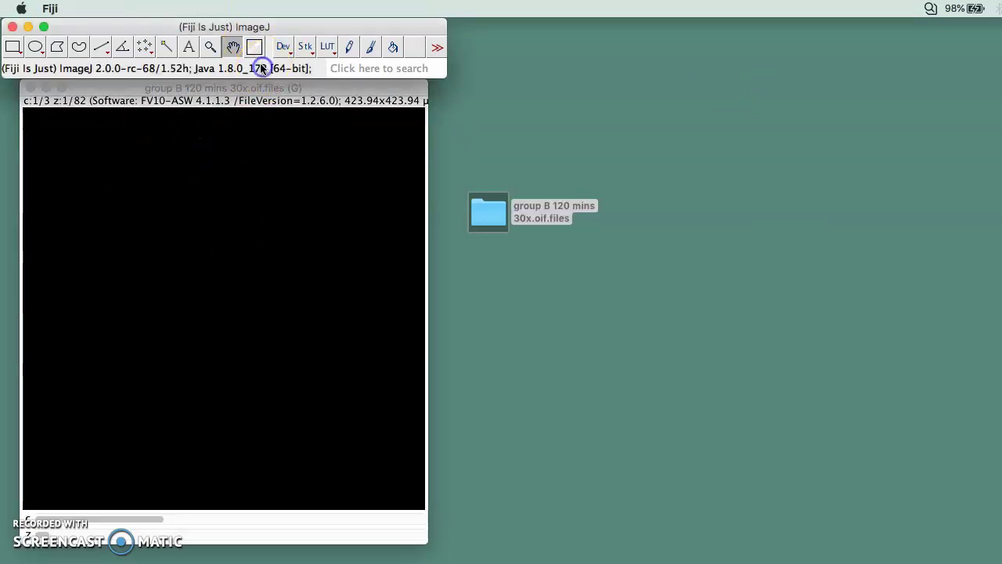
- Open the Channels Tool and give channels 1, 2 and 3 the Red, Green and Blue LUTs
left_click(153, 8)
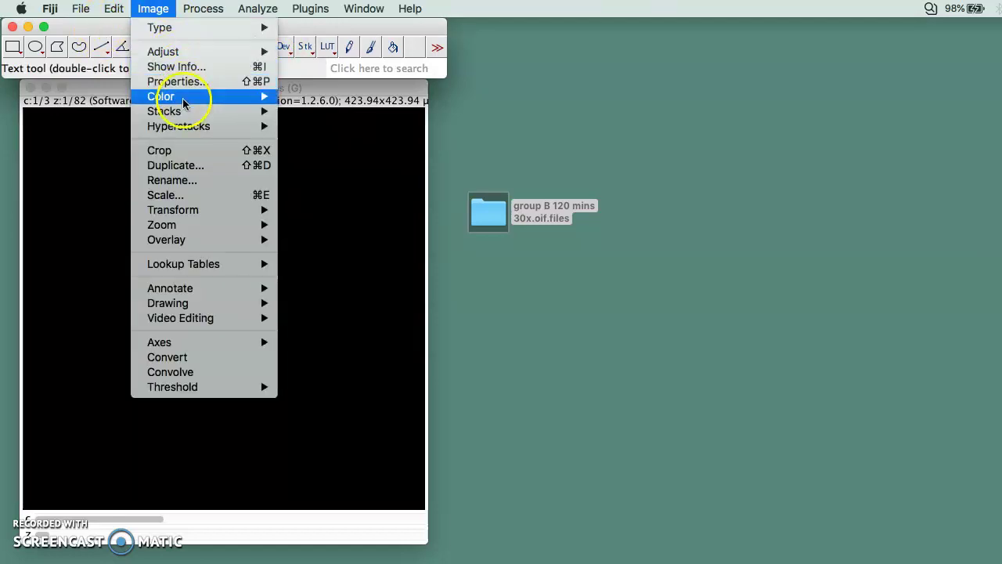
mouse_move(185, 101)
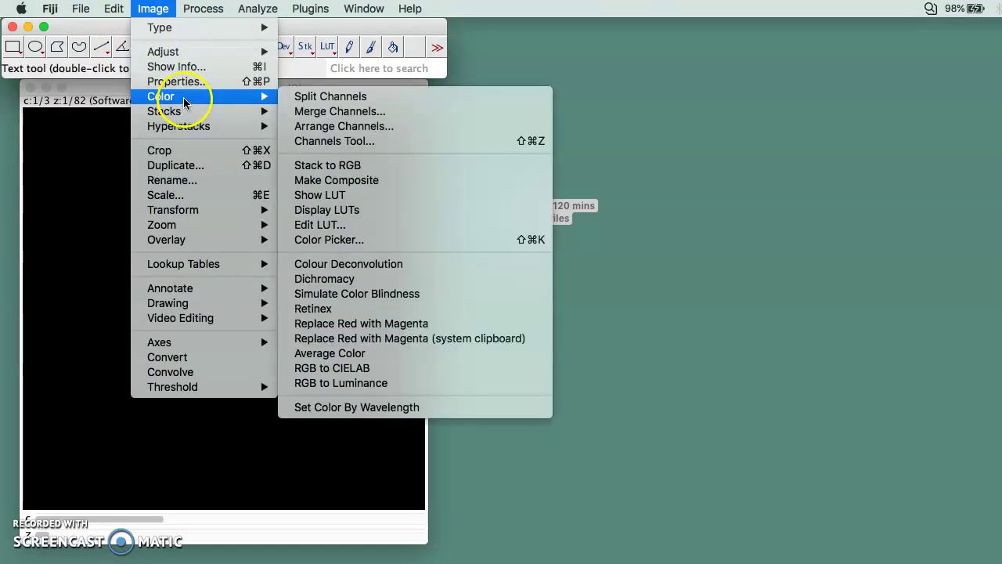
left_click(371, 142)
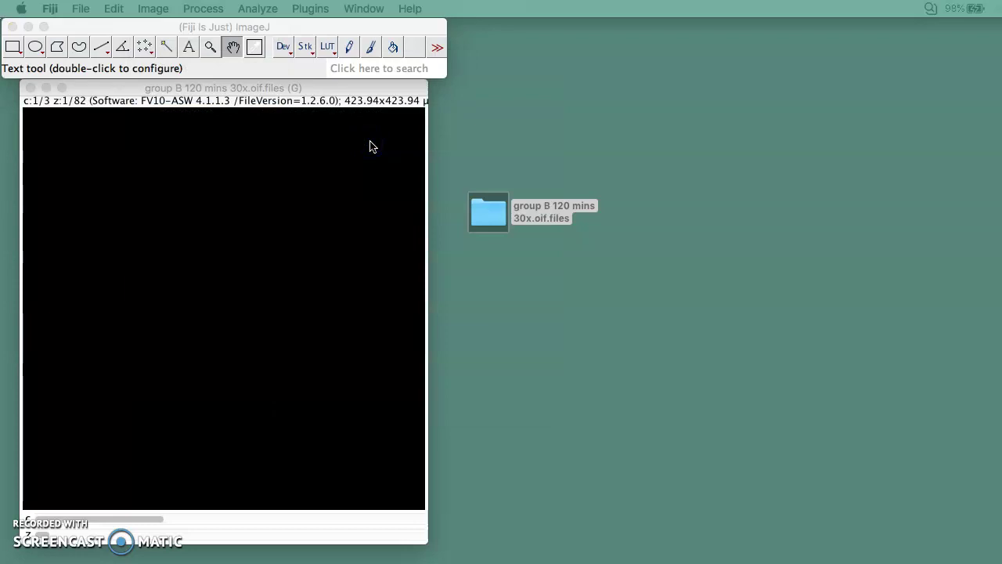
left_click_drag(420, 24, 681, 51)
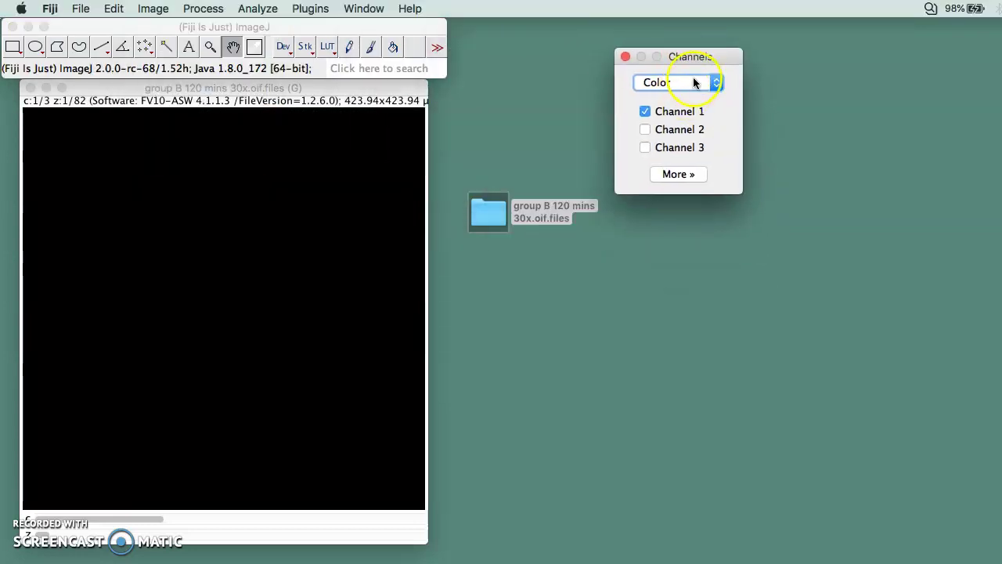
left_click(680, 176)
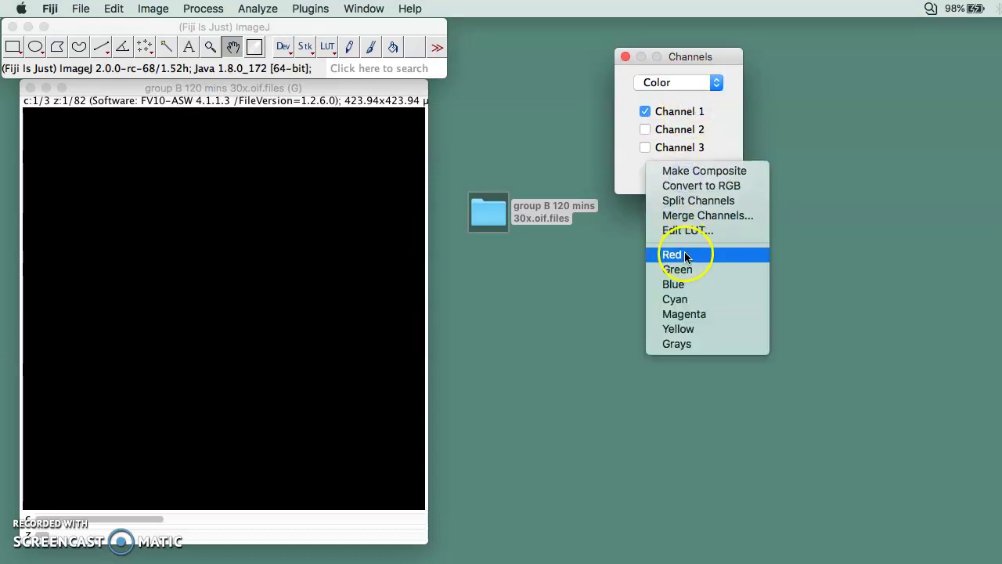
left_click(681, 252)
left_click(645, 129)
left_click(678, 173)
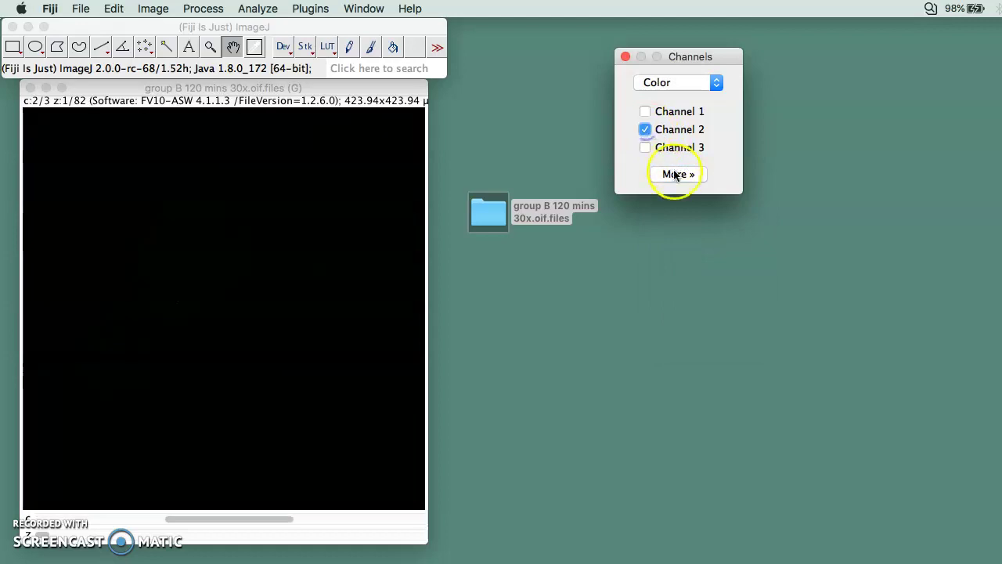
left_click(678, 269)
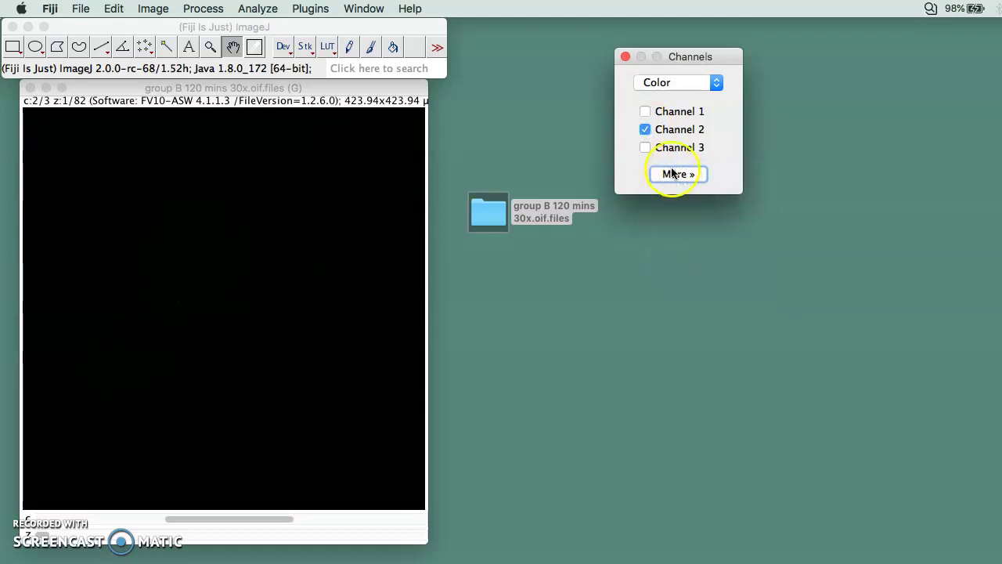
left_click(645, 148)
left_click(670, 174)
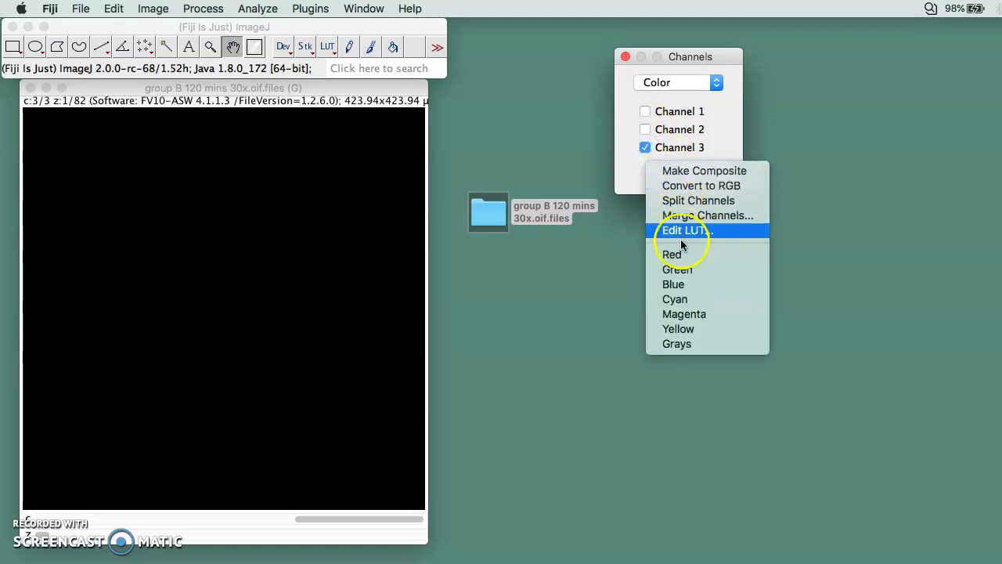
left_click(685, 288)
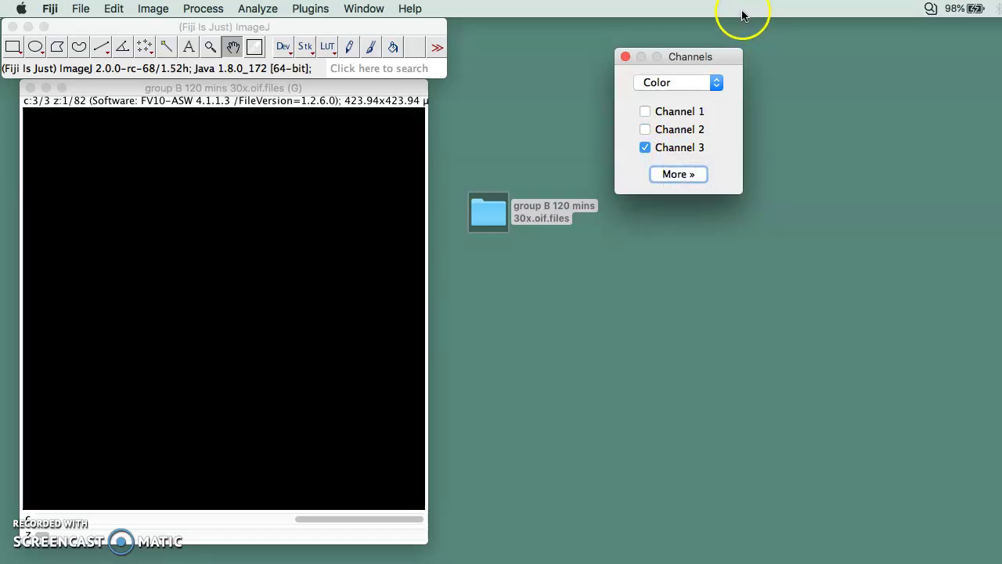
- Switch the display mode to Composite and apply Make Composite to the hyperstack
left_click(697, 82)
left_click(691, 69)
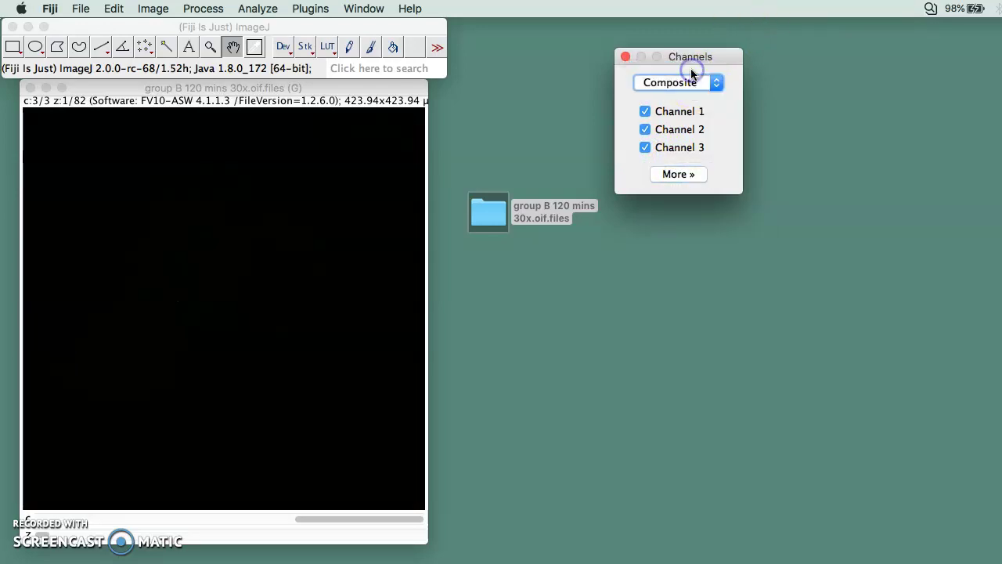
left_click(680, 177)
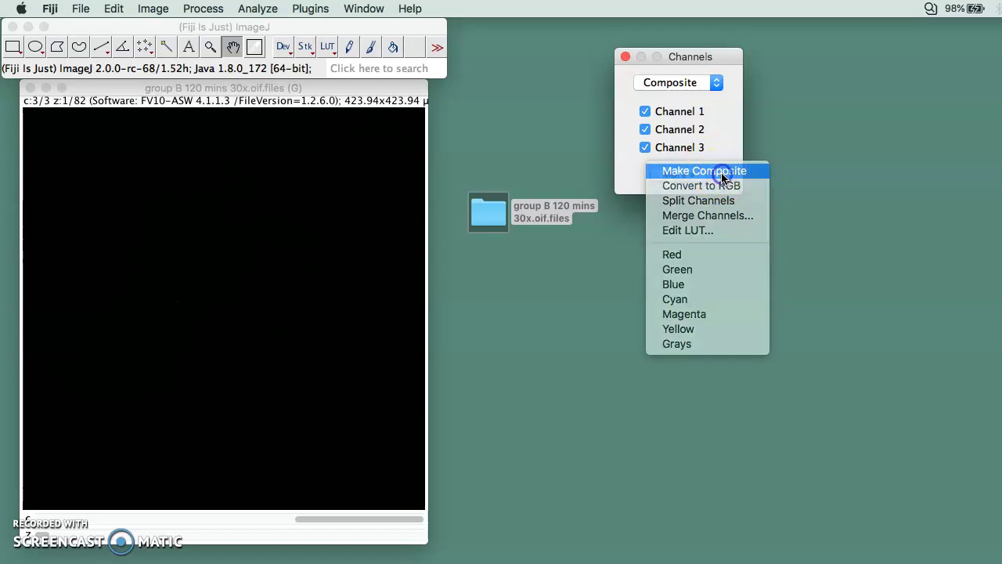
left_click(721, 177)
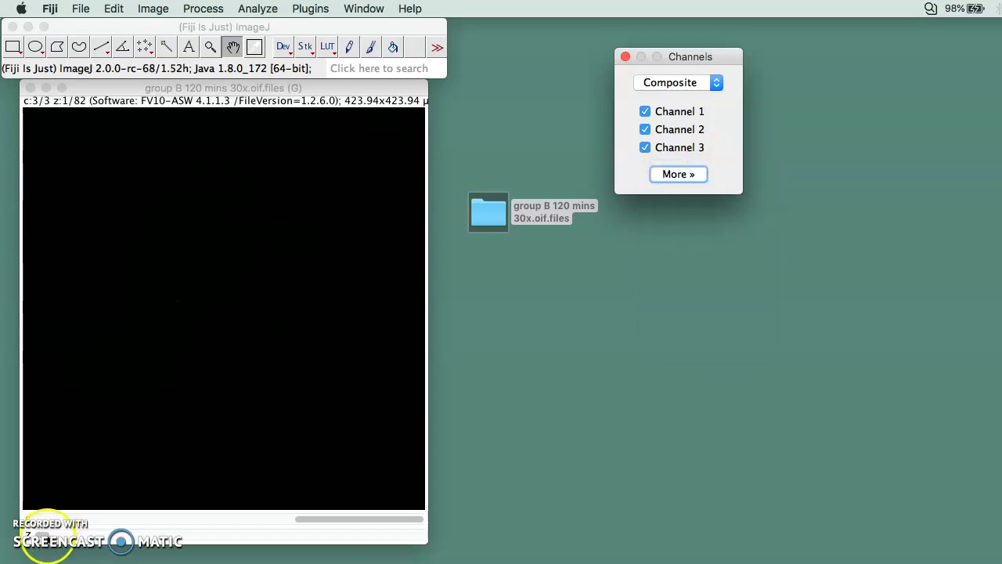
left_click(65, 534)
- Drag the z slider to slice 60 to show the green-and-red stained tissue
left_click_drag(70, 533, 318, 482)
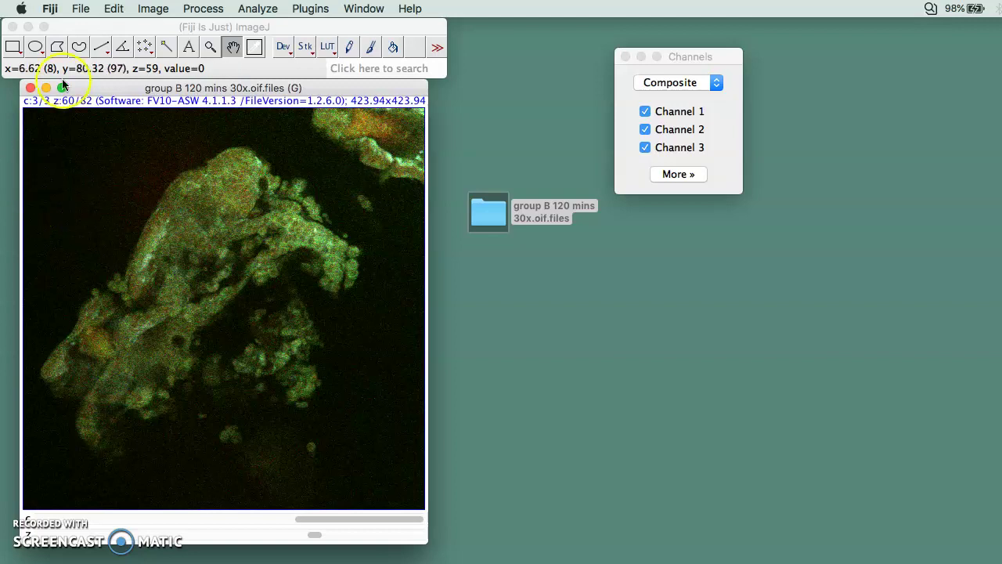
- Check Image Properties: 3 channels, 82 slices, 1 frame, 0.828 µm pixels, 1.0 µm depth
left_click(152, 8)
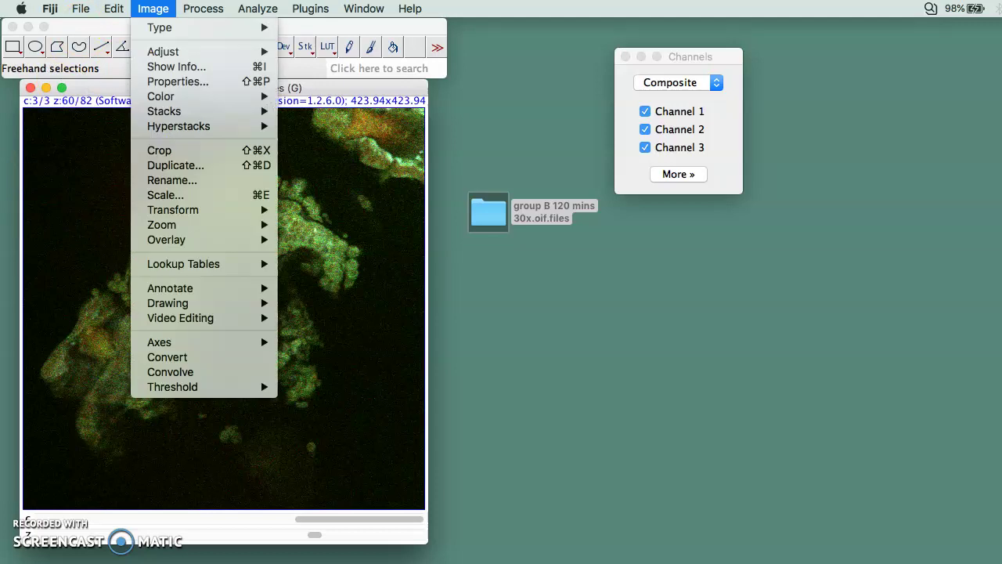
left_click(195, 81)
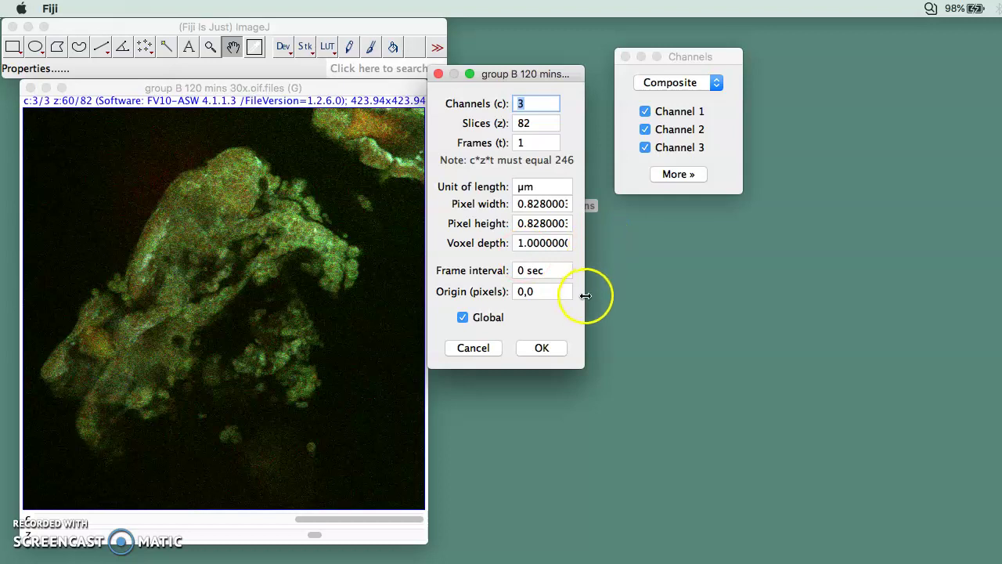
left_click(548, 349)
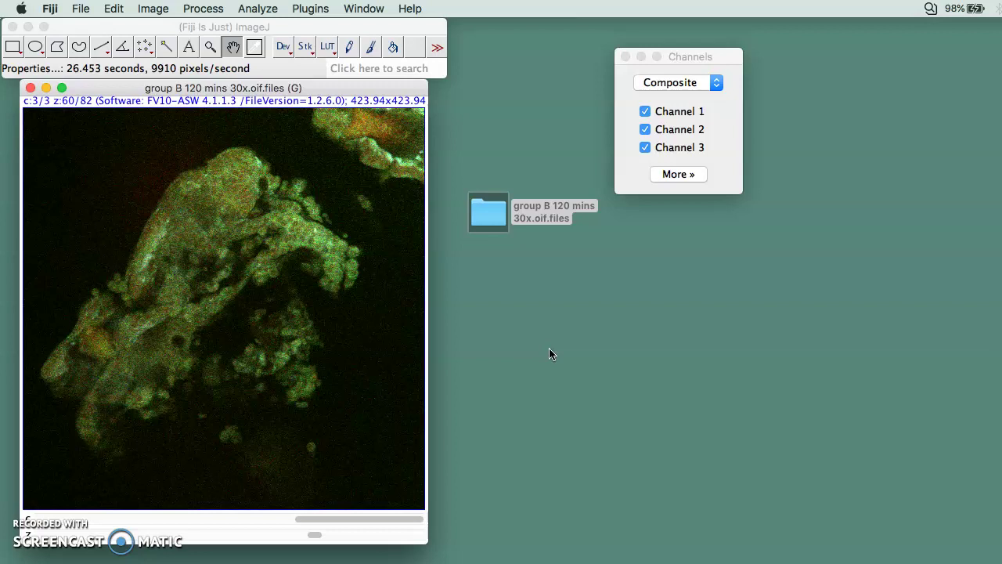
- Load the group B 120 mins 30x.oif.files stack into 3D Viewer as a red, green and blue volume
left_click(310, 9)
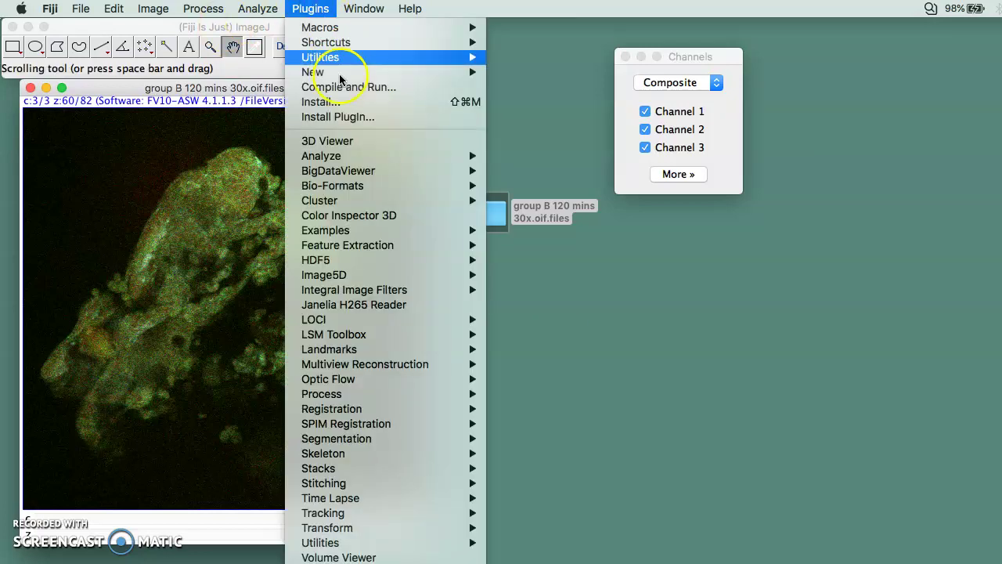
left_click(342, 139)
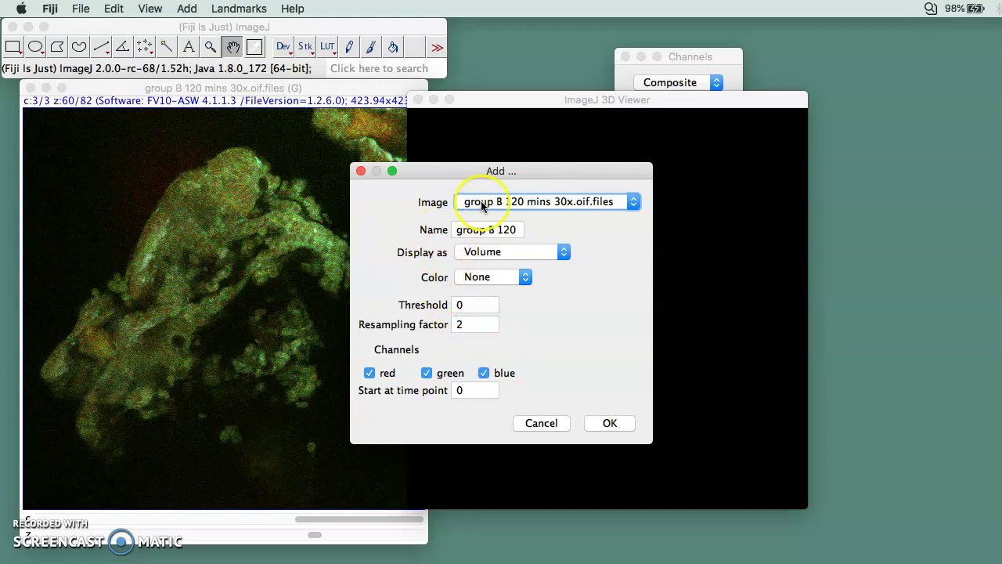
left_click(477, 252)
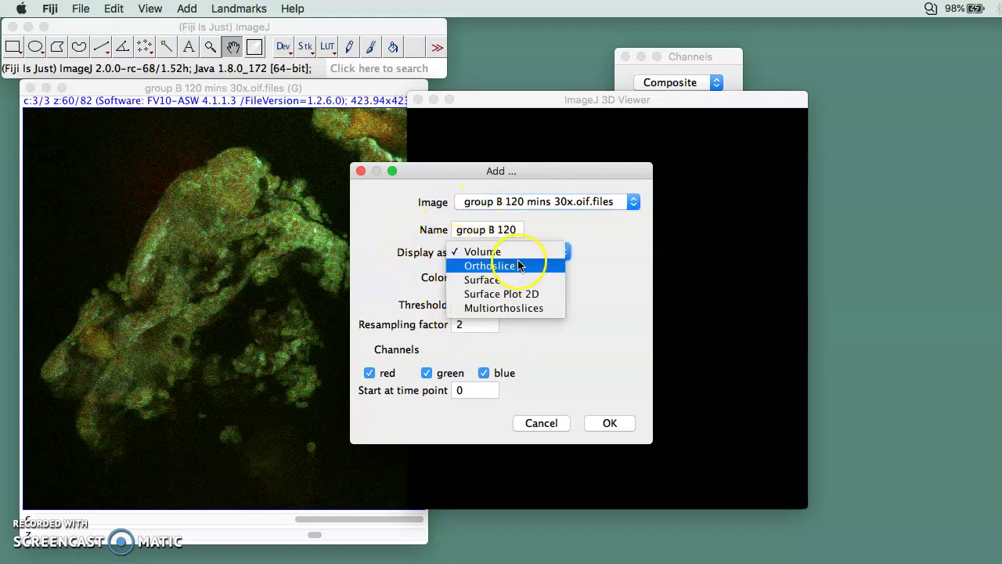
left_click(521, 252)
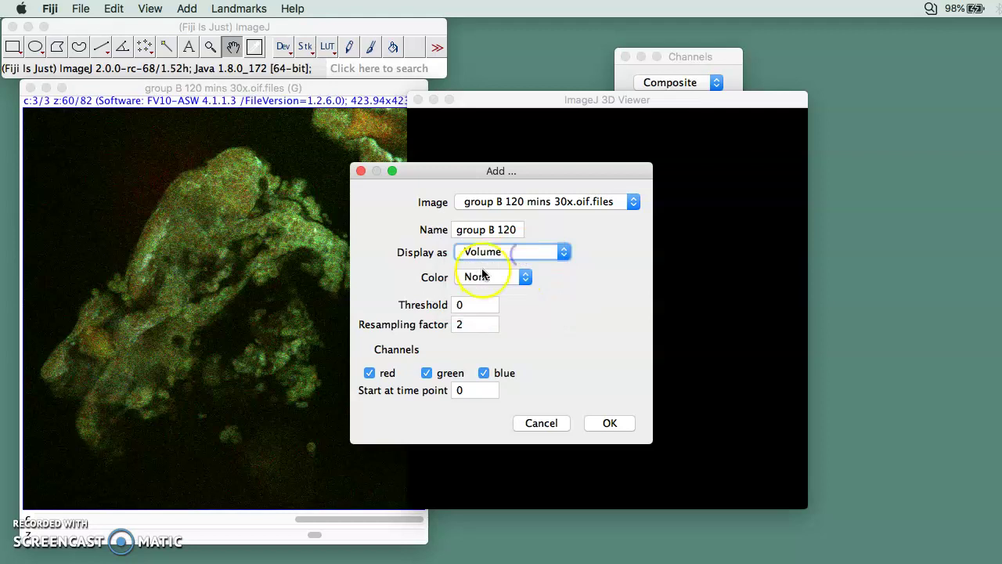
left_click(621, 421)
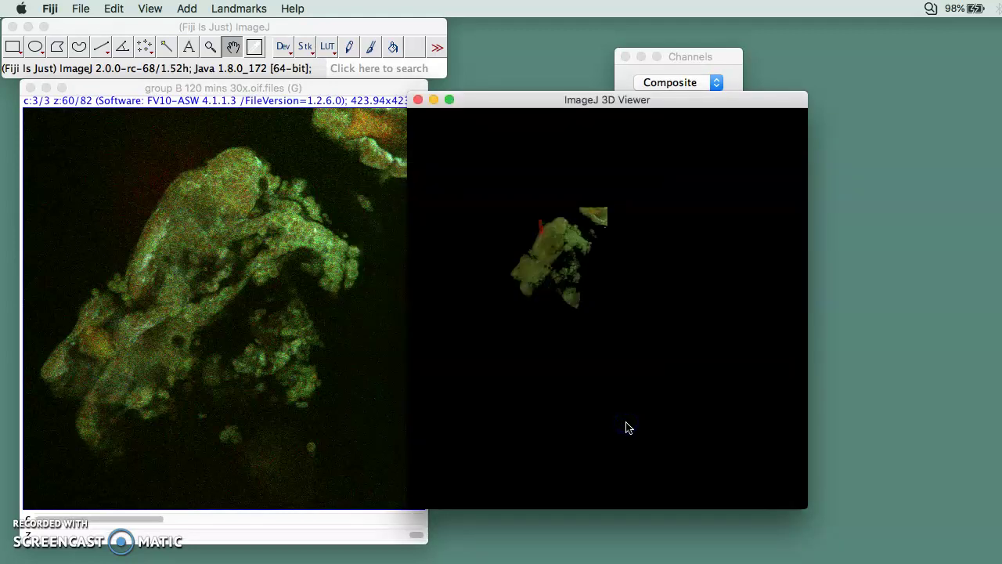
- Rotate the rendered tissue volume to a tilted side view inside its scale-marked bounding box
left_click_drag(591, 290, 433, 178)
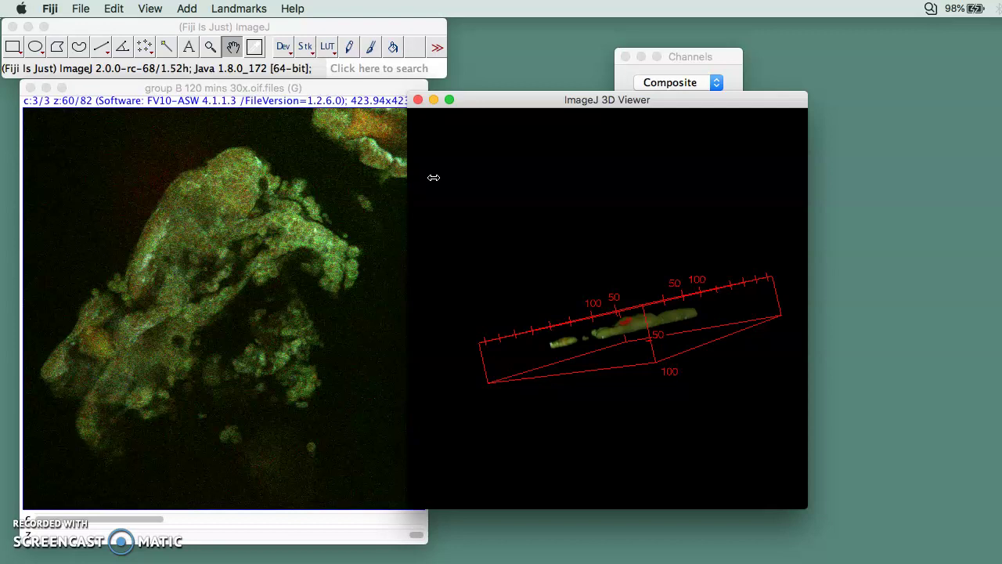
- Record a 360° rotation into the 180-frame 'Movie (G)' stack and play it
left_click(150, 8)
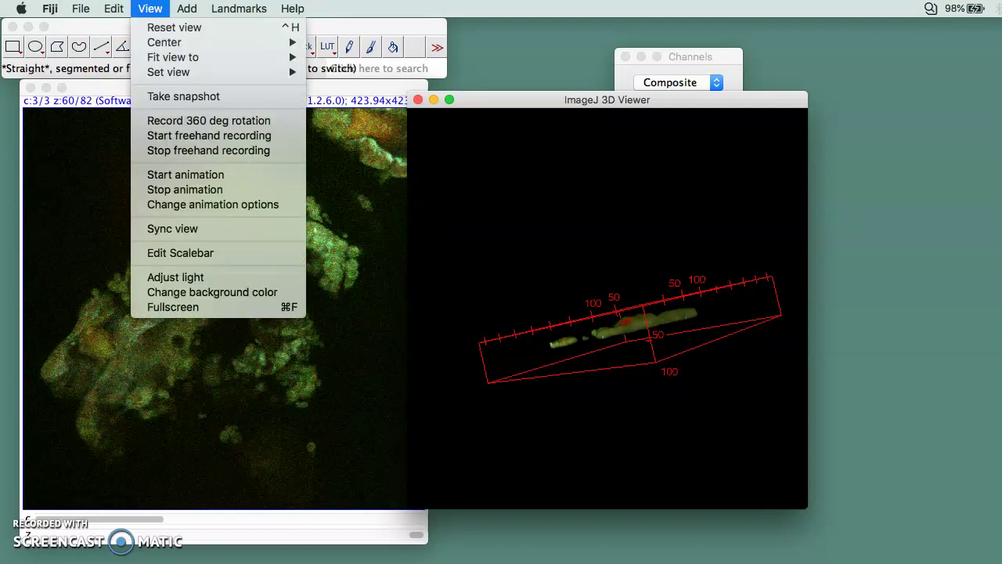
left_click(200, 122)
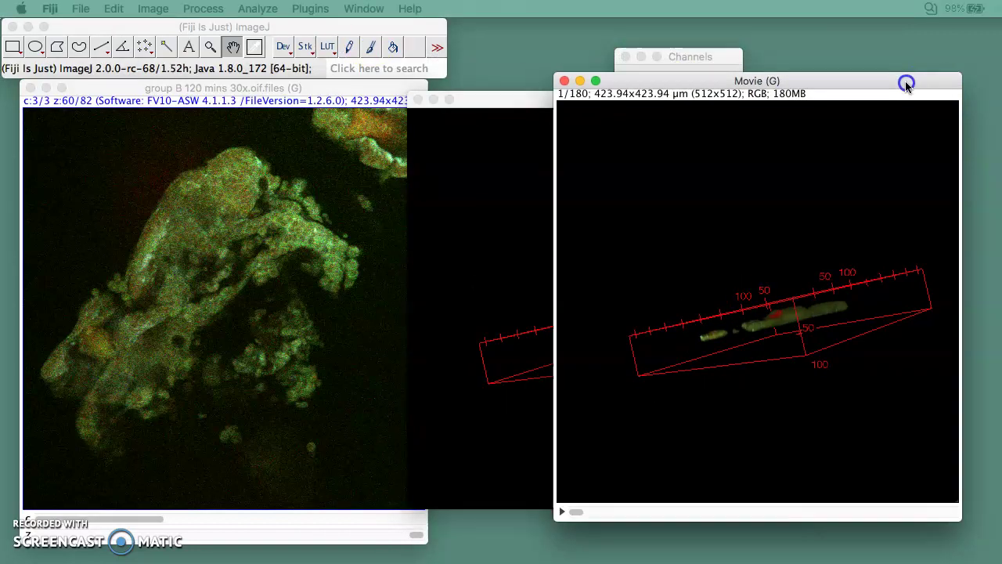
left_click(302, 491)
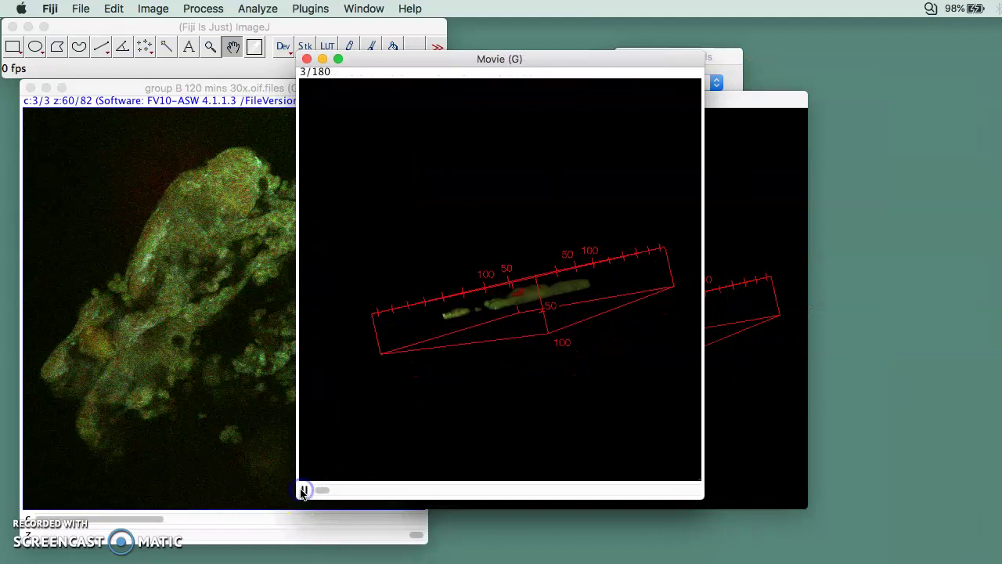
- Export the movie as AVI with JPEG compression at a frame rate of 7 fps
left_click(151, 9)
mouse_move(132, 6)
mouse_move(81, 9)
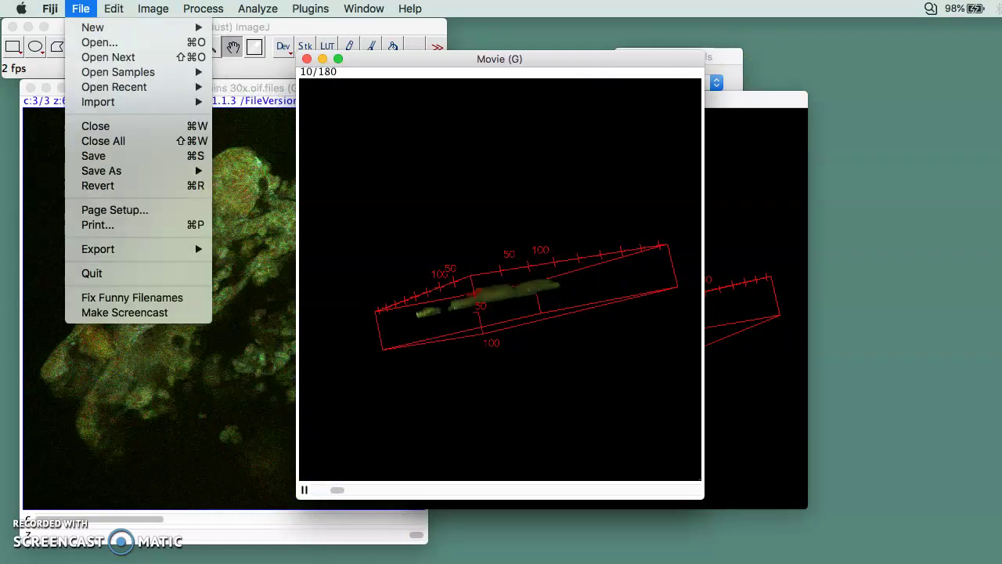
mouse_move(114, 169)
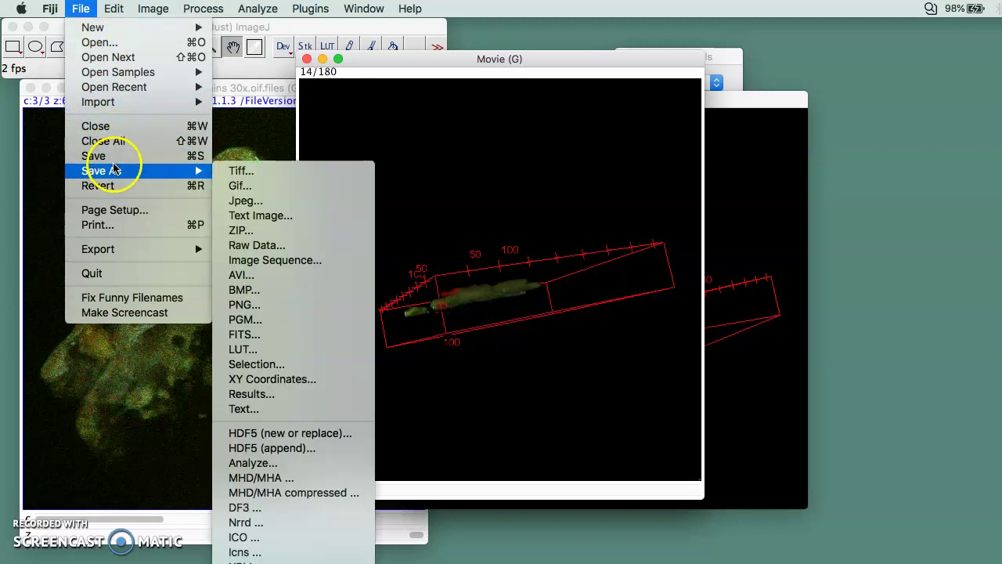
left_click(252, 281)
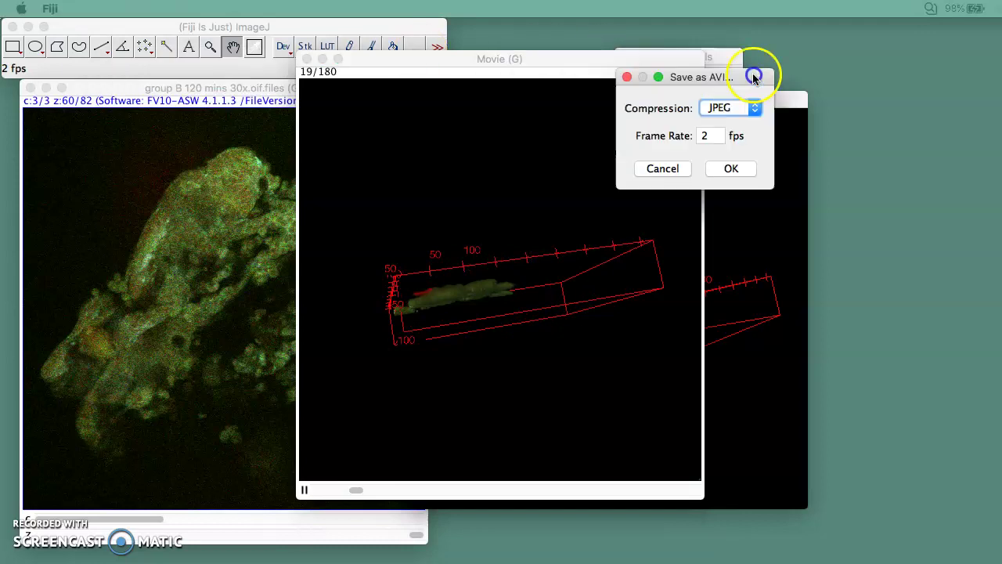
left_click_drag(754, 78, 845, 96)
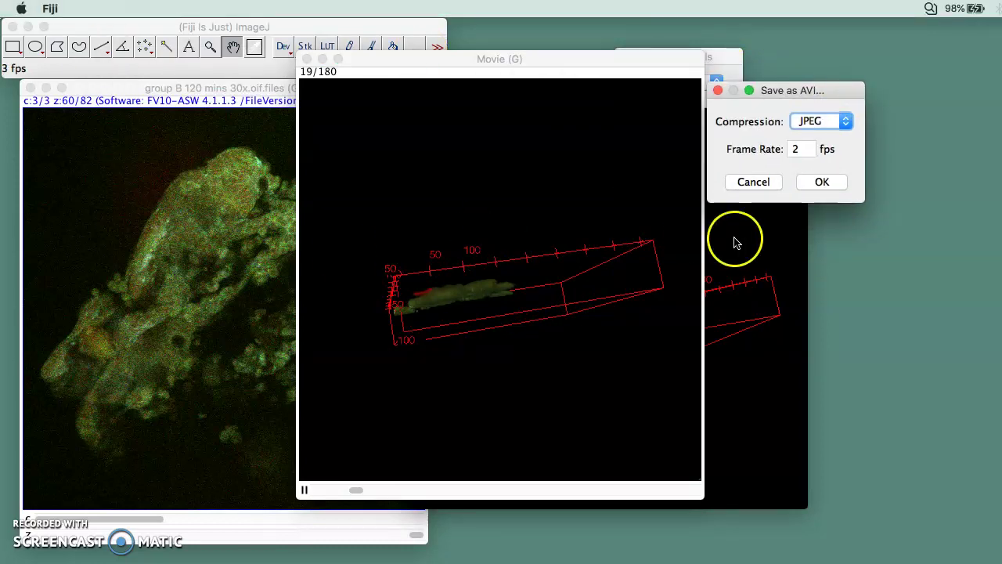
double_click(809, 149)
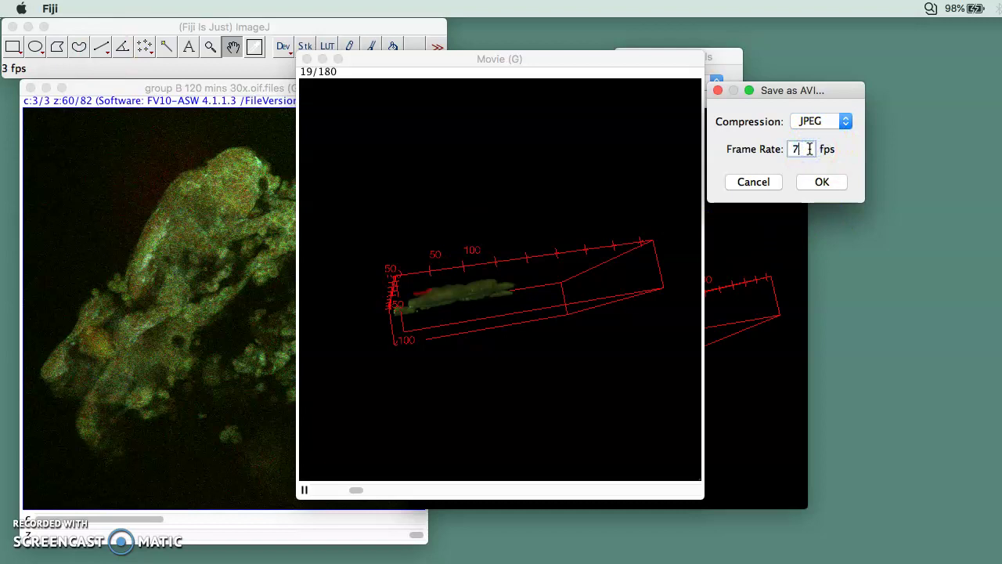
type("7")
left_click(820, 183)
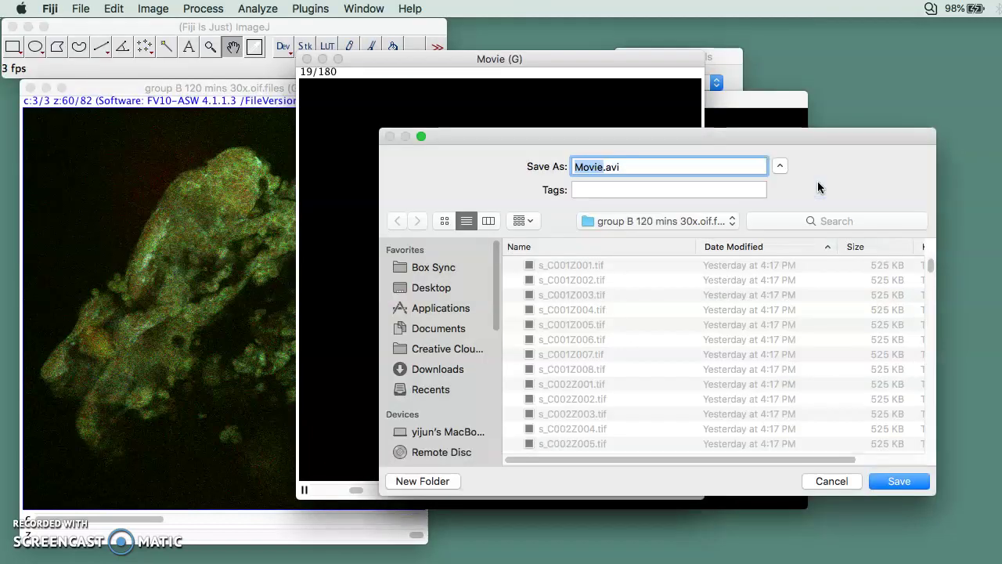
- Save it as Movie.avi on the Desktop, replacing the existing file
left_click(438, 288)
left_click(897, 480)
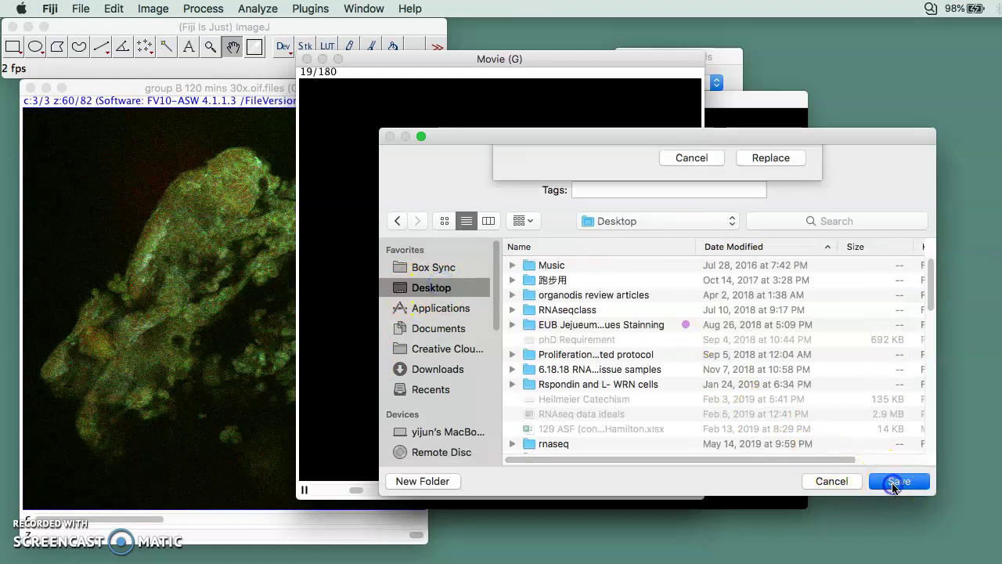
left_click(802, 239)
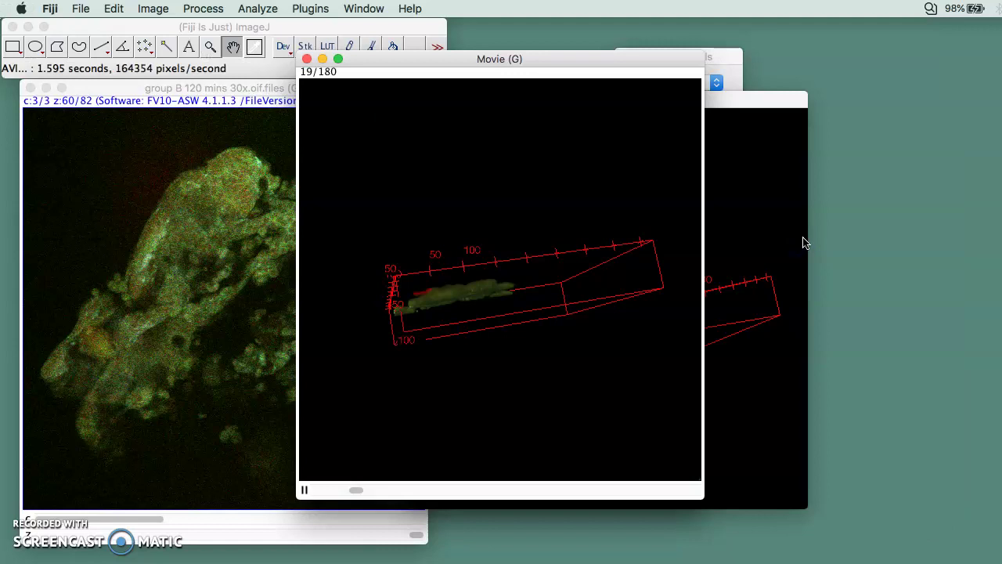
- Open Movie.avi in QuickTime Player, play it and skip ahead to 00:47
left_click(803, 241)
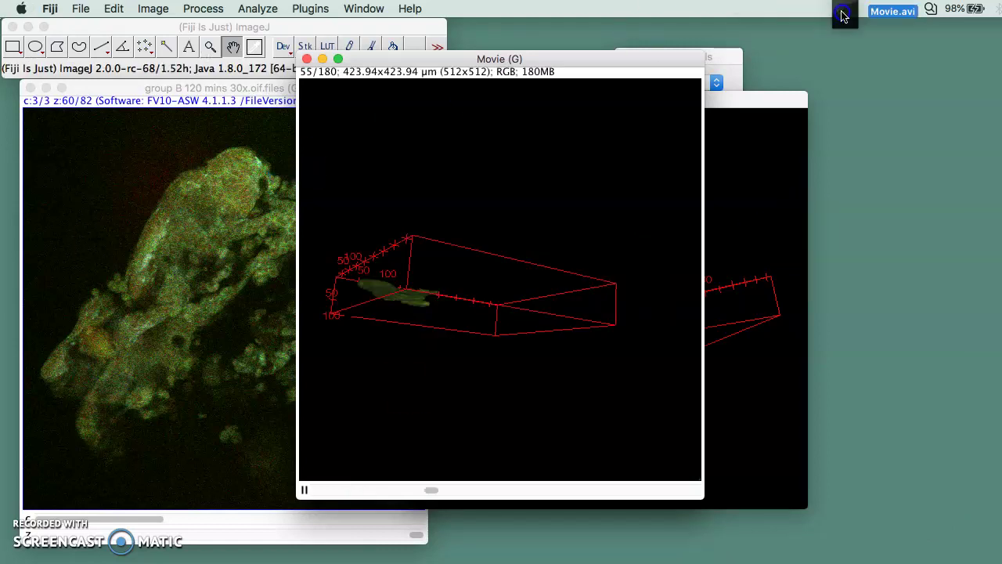
double_click(868, 219)
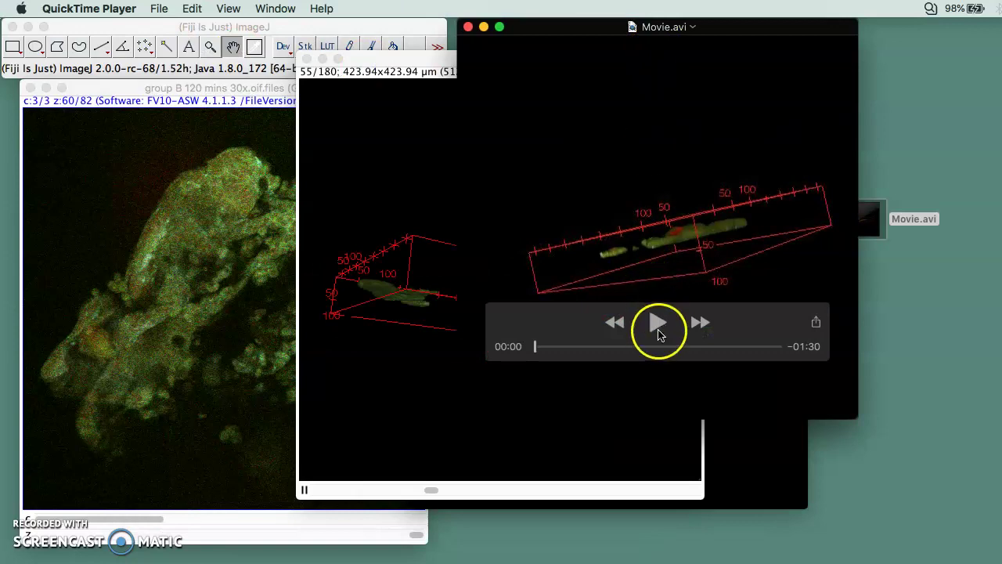
left_click(658, 329)
left_click(546, 349)
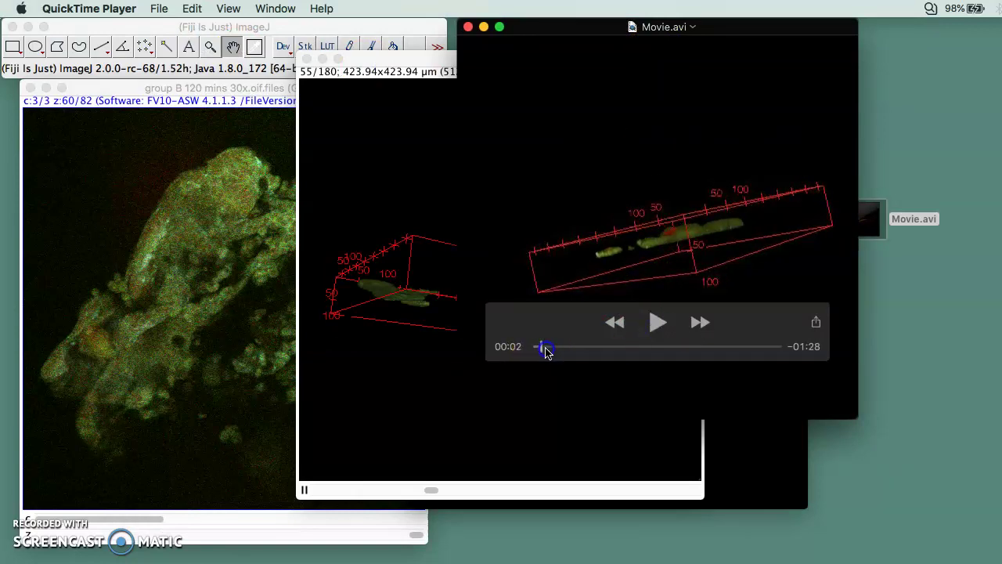
left_click_drag(546, 349, 665, 382)
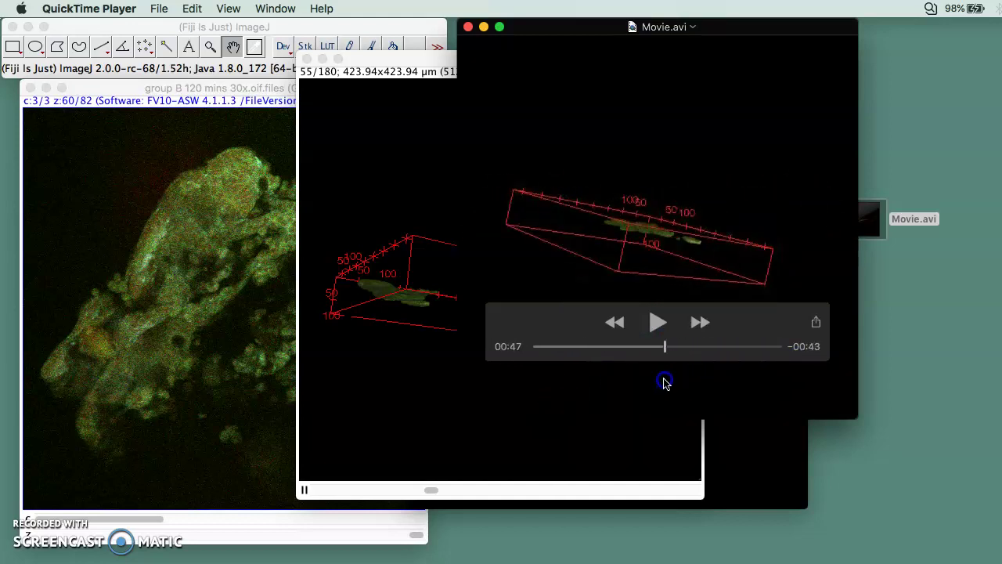
left_click(290, 27)
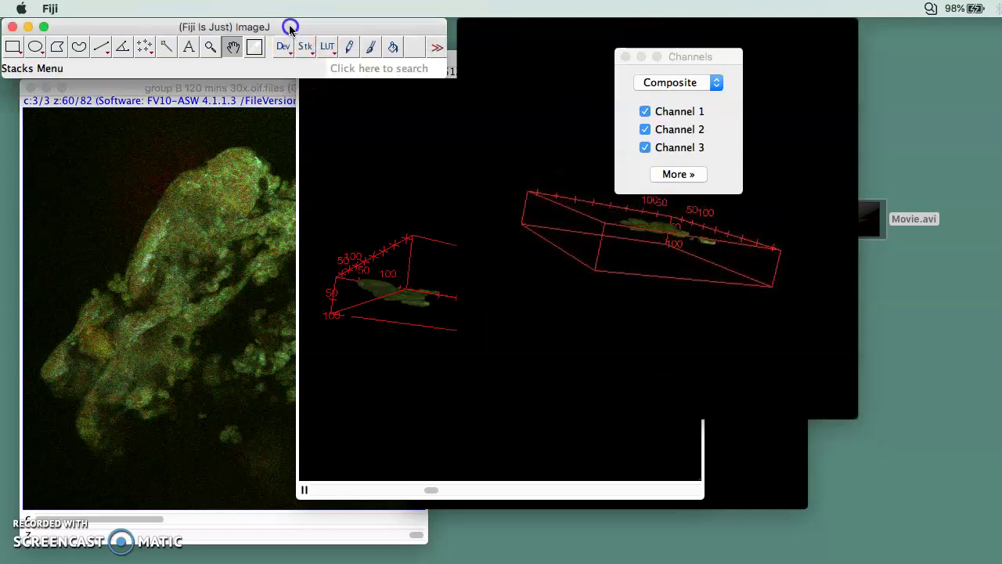
left_click(625, 57)
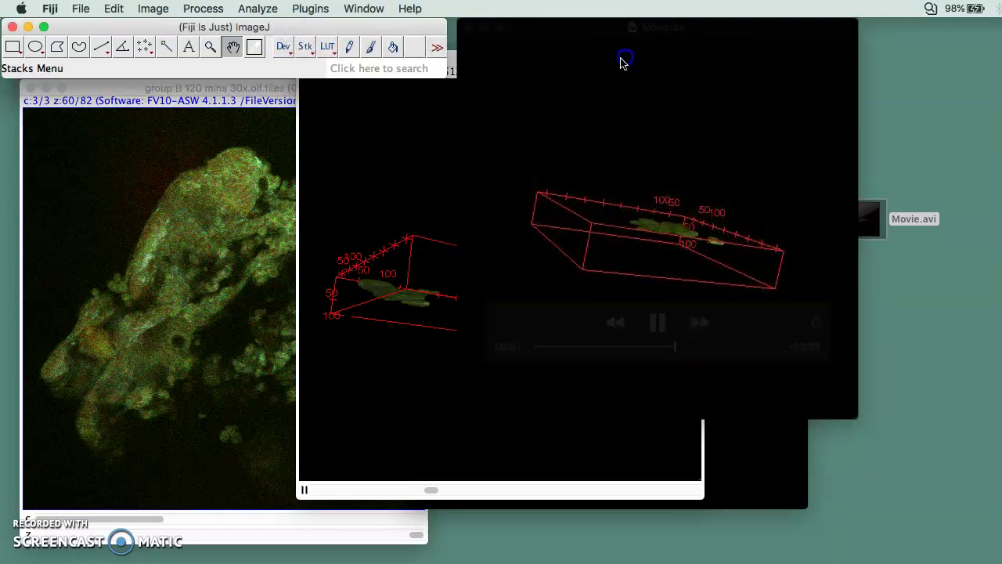